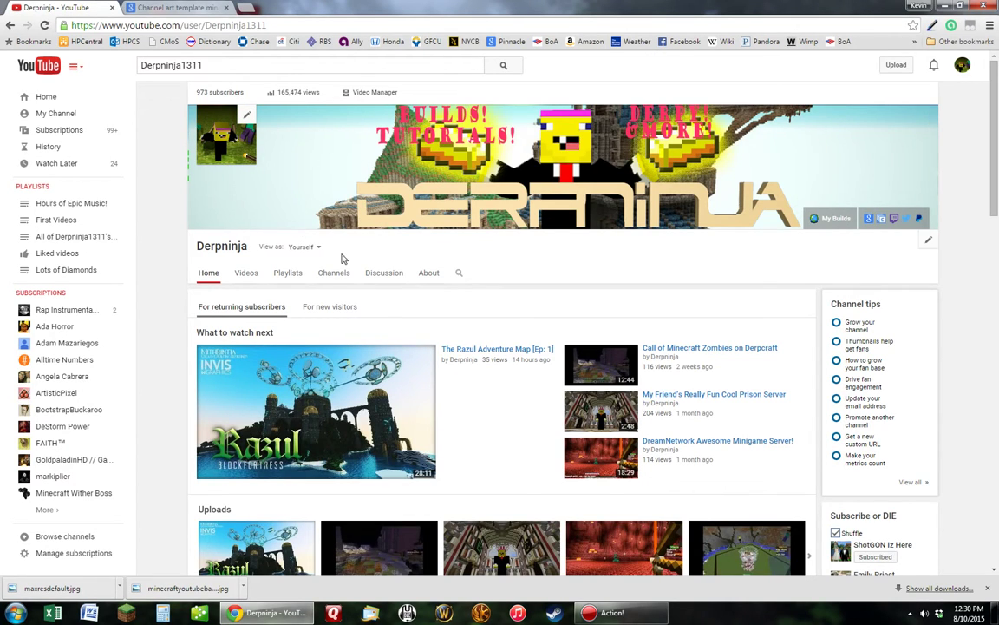
Open the Derpninja channel icon editor and bring up the Google+ profile photo upload dialog.
scroll(307, 232, down, 5)
scroll(390, 230, up, 5)
click(248, 119)
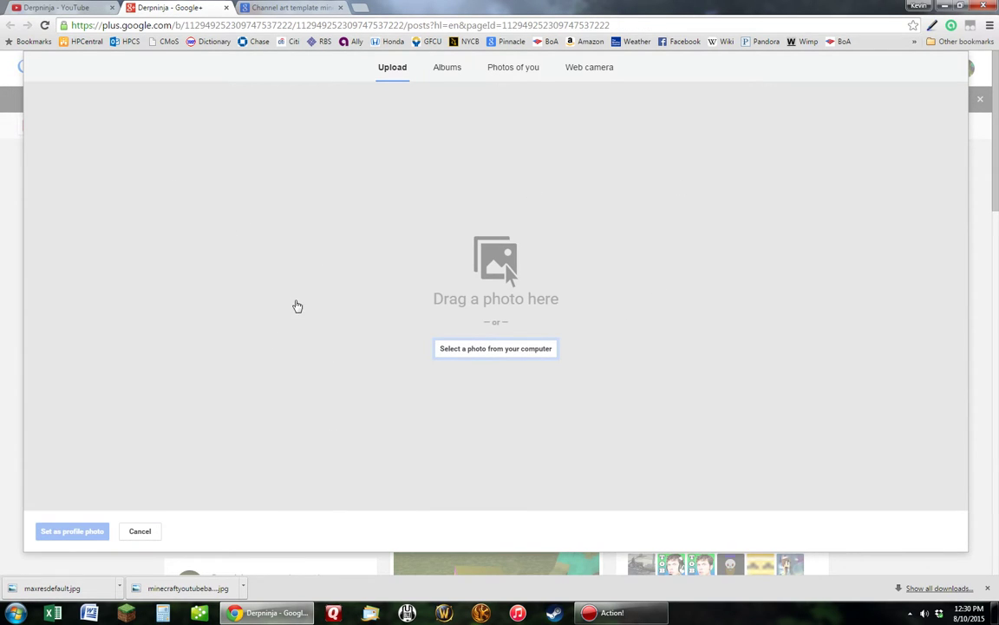
click(140, 530)
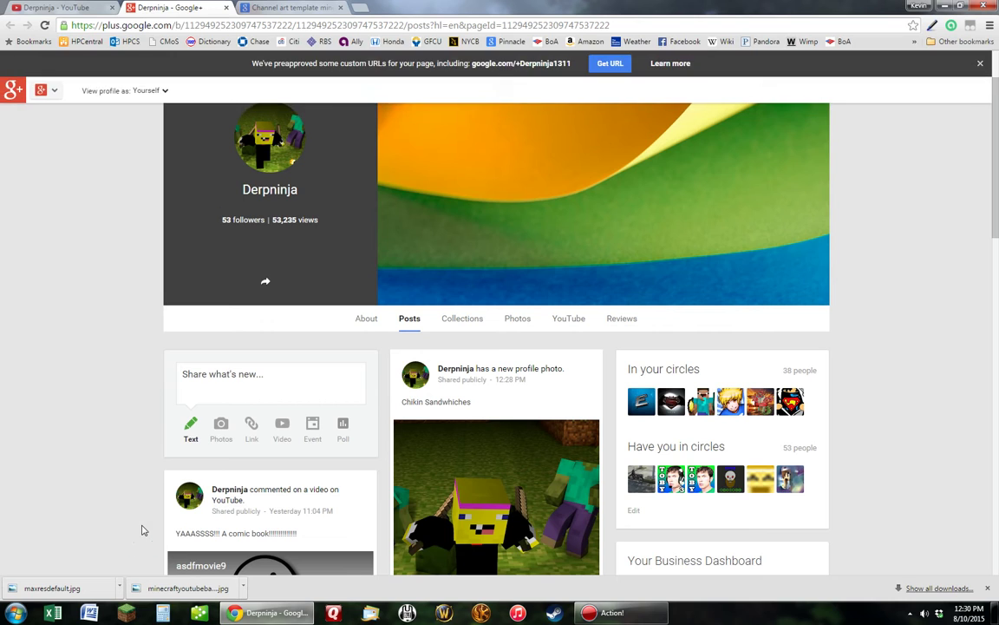
click(270, 139)
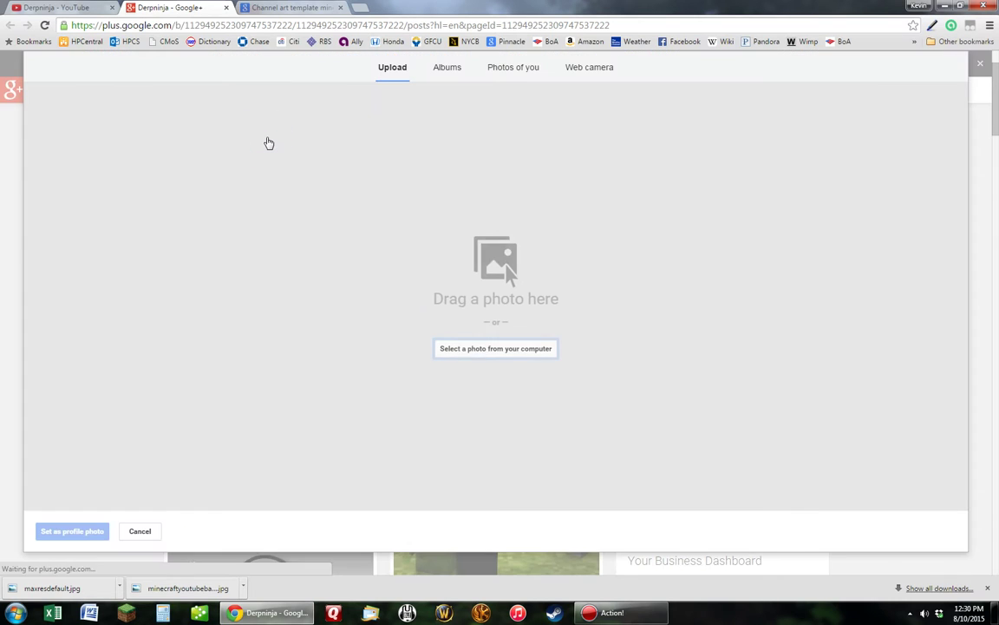
Try dragging the downloaded Minecraft image into the upload area, then view the existing photo albums.
click(508, 351)
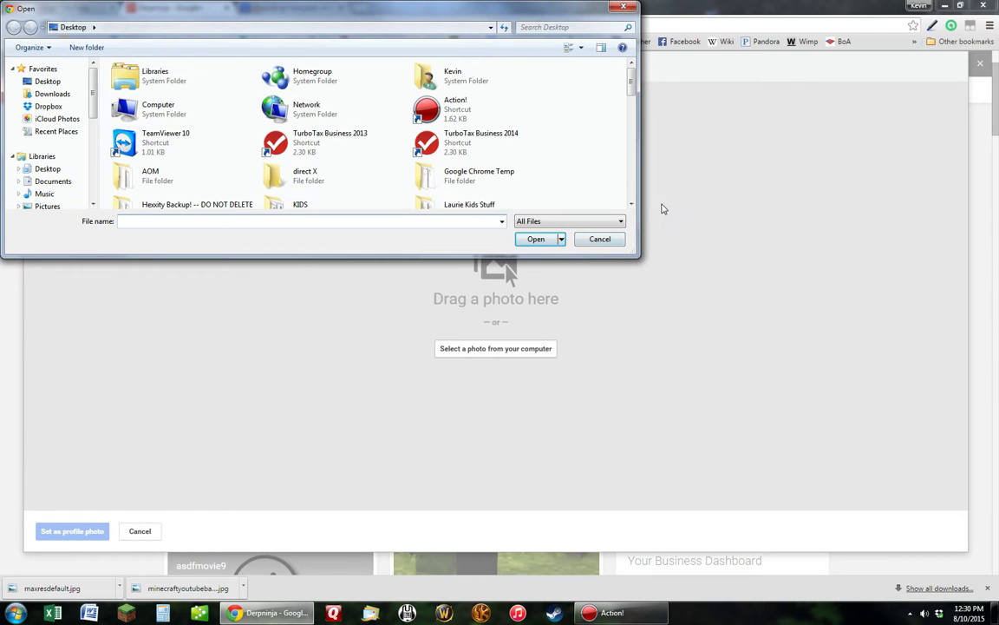
click(607, 240)
double_click(448, 6)
drag(362, 134, 512, 94)
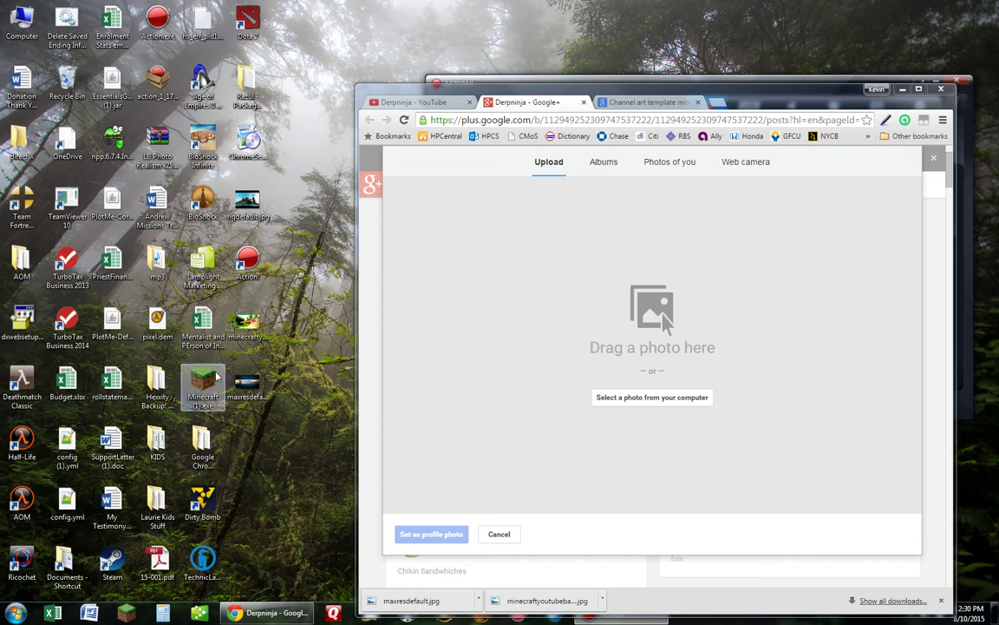
drag(246, 325, 239, 395)
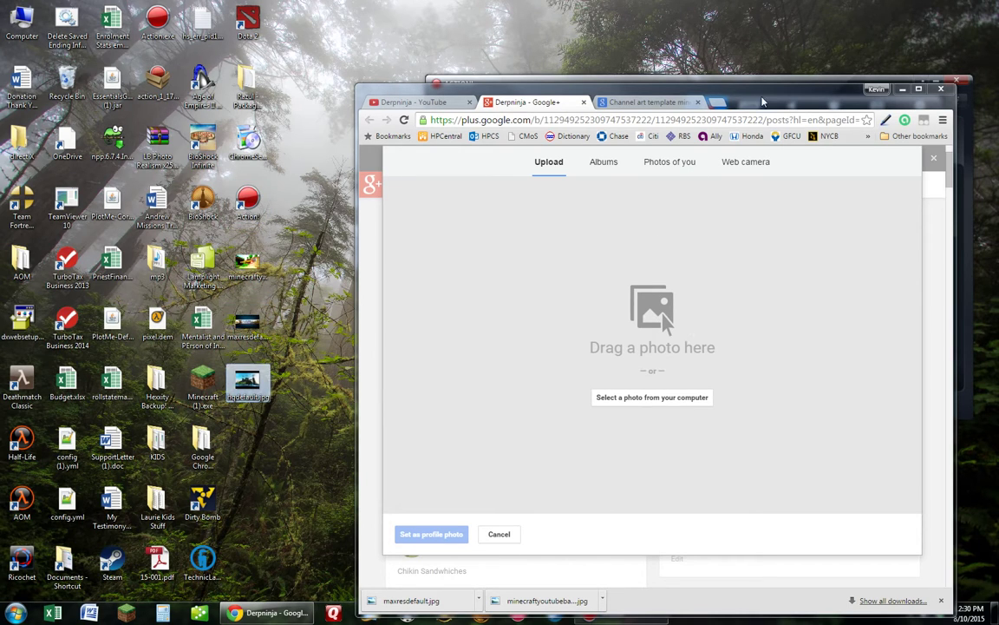
double_click(408, 84)
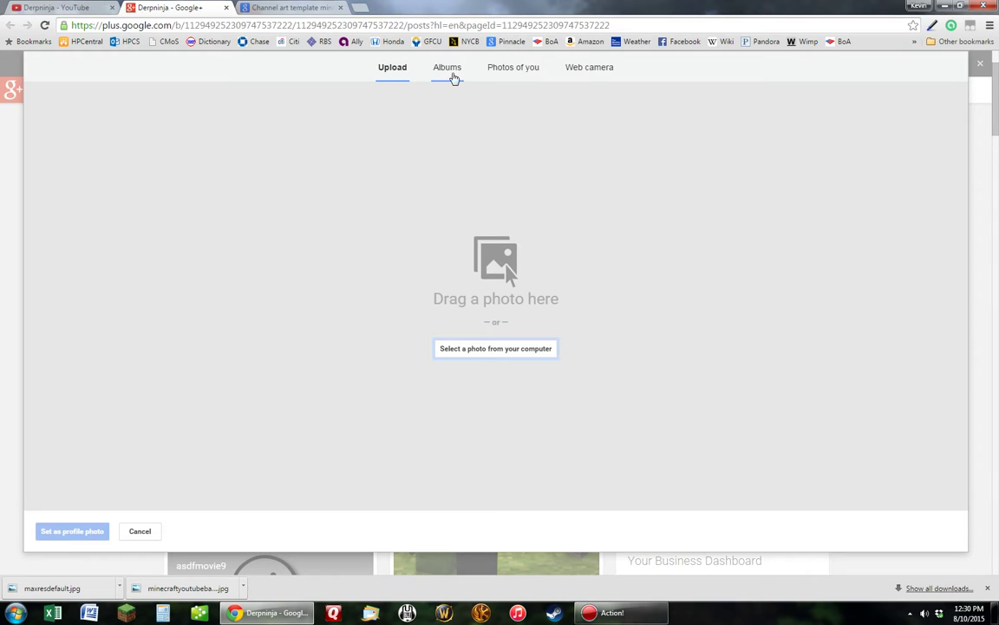
click(448, 70)
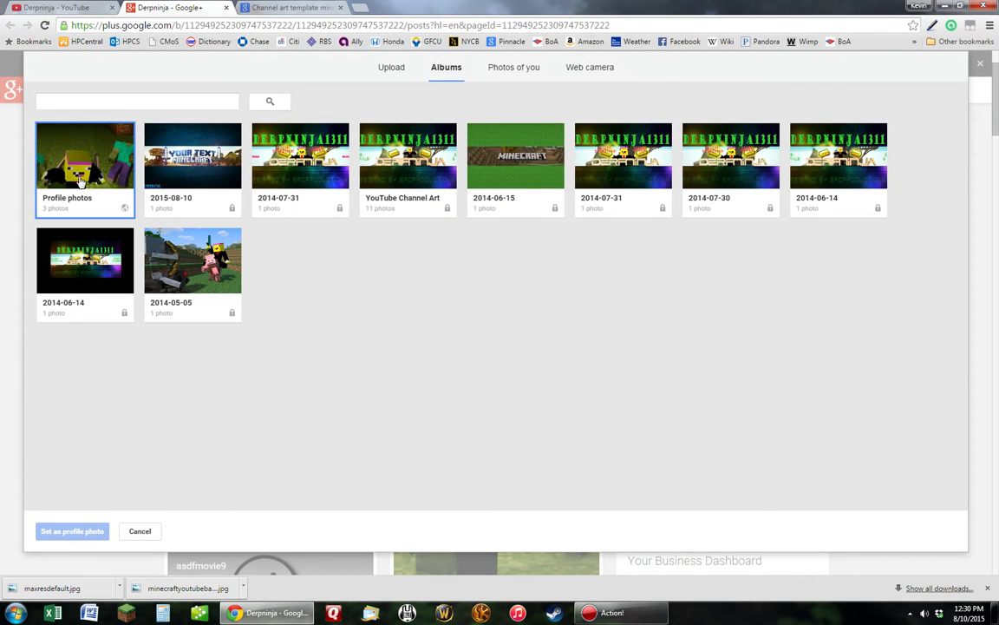
Set the yellow pixel-face picture from Profile photos as the profile photo and share it publicly.
click(80, 180)
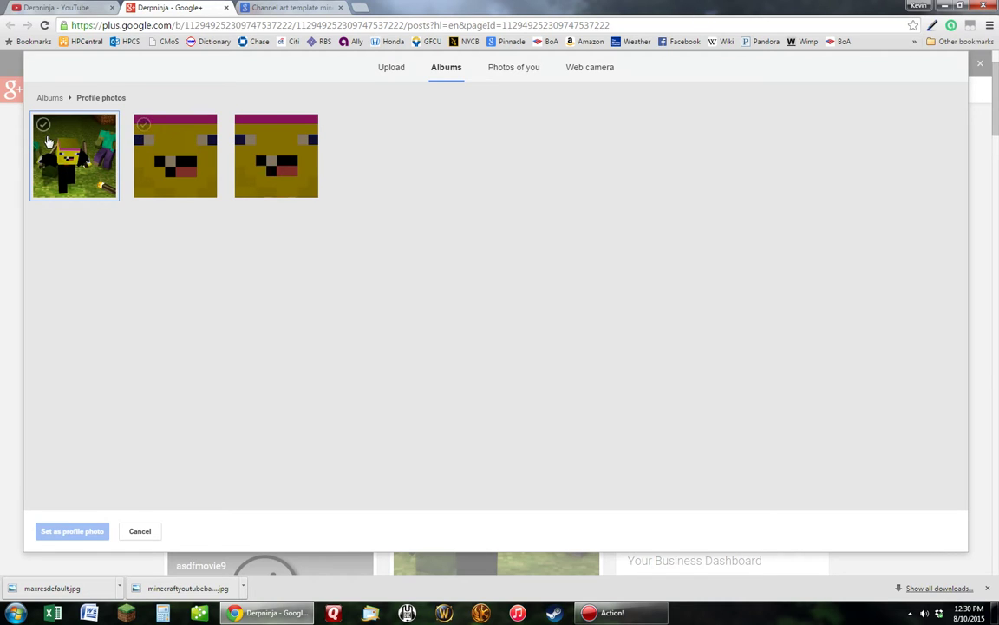
click(178, 159)
click(72, 531)
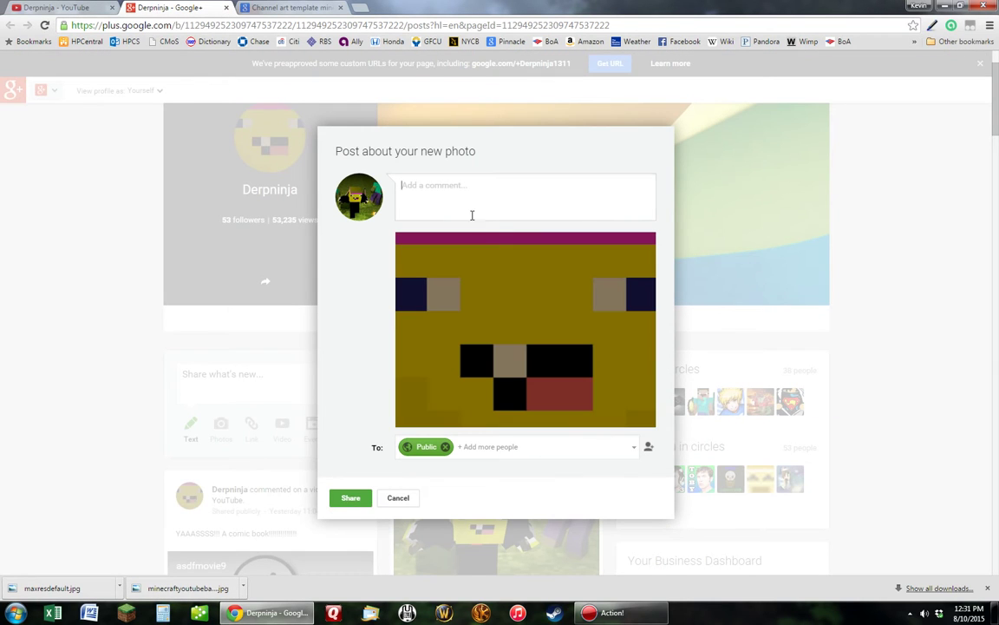
click(356, 498)
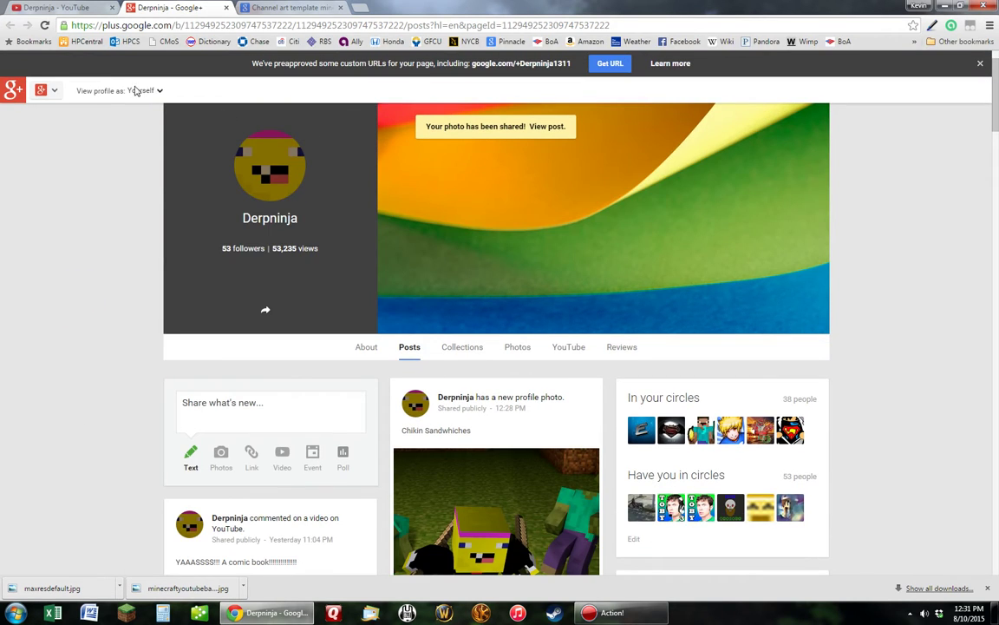
click(54, 10)
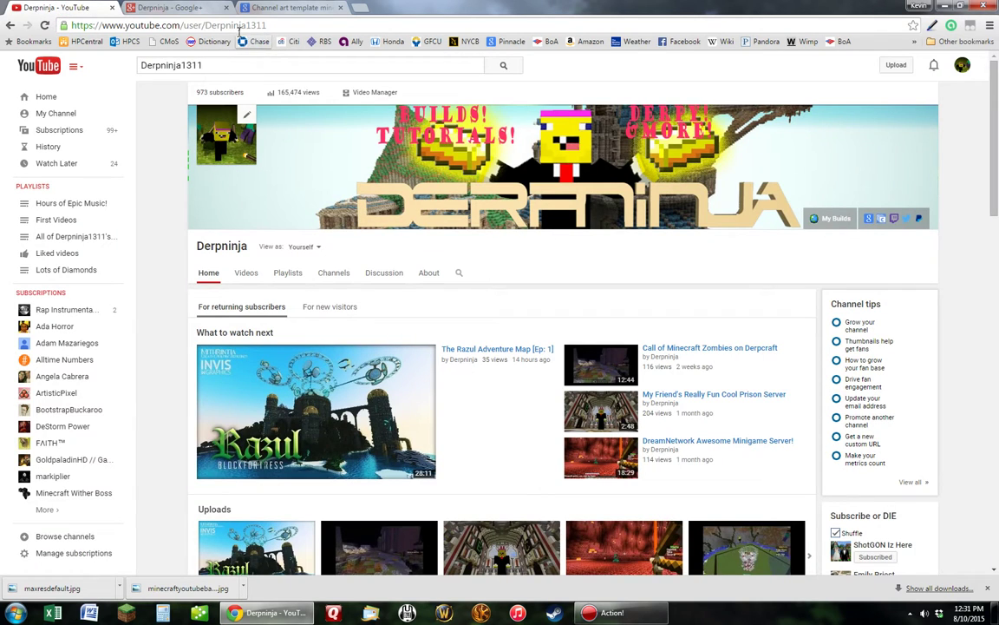
click(239, 25)
key(Return)
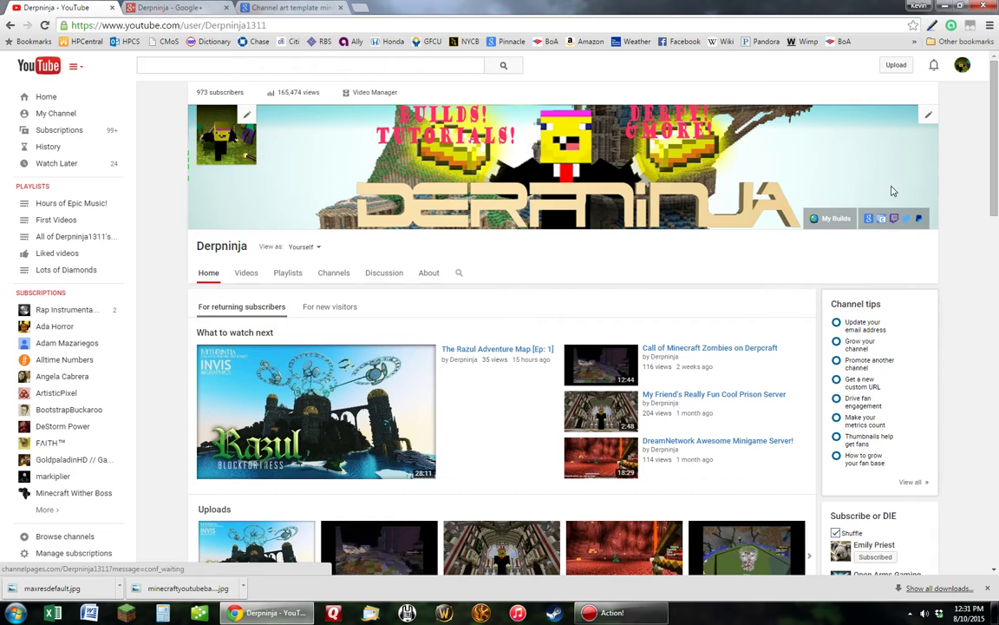
mouse_move(245, 127)
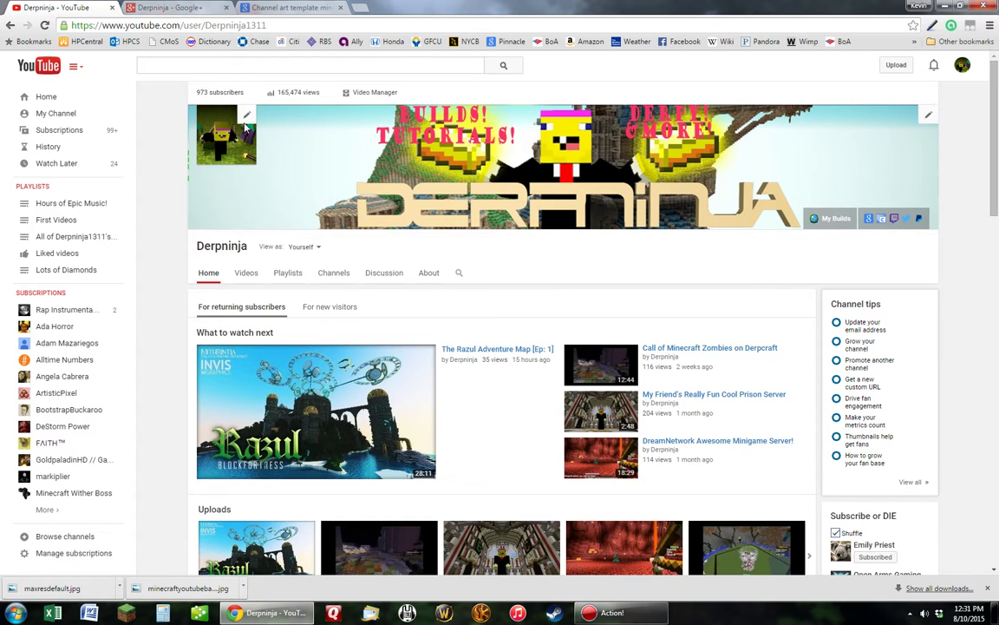
click(247, 114)
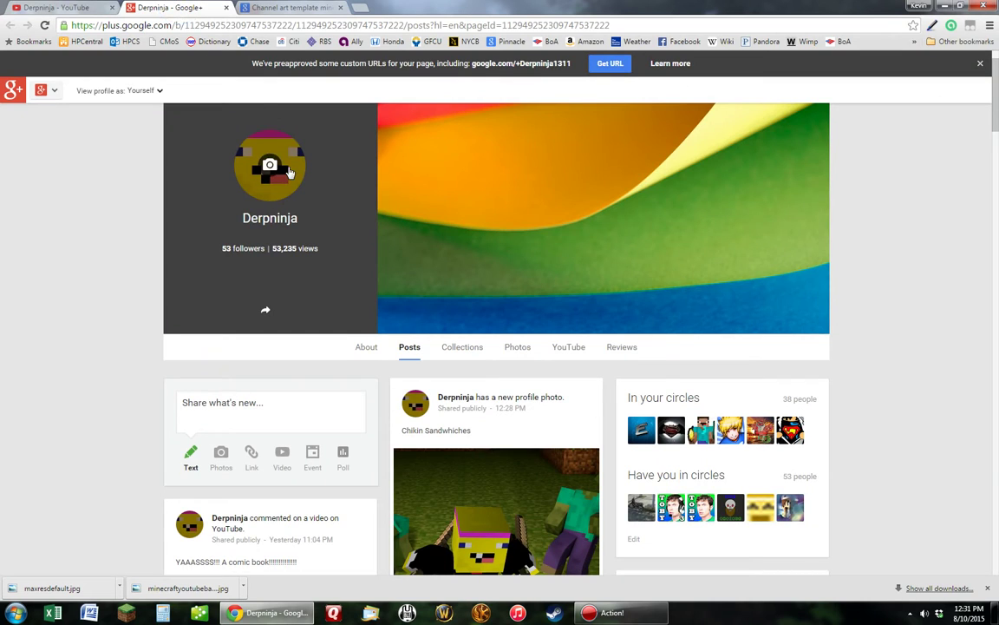
Set the Minecraft scene picture from Profile photos as the profile photo and share it.
click(270, 165)
click(74, 152)
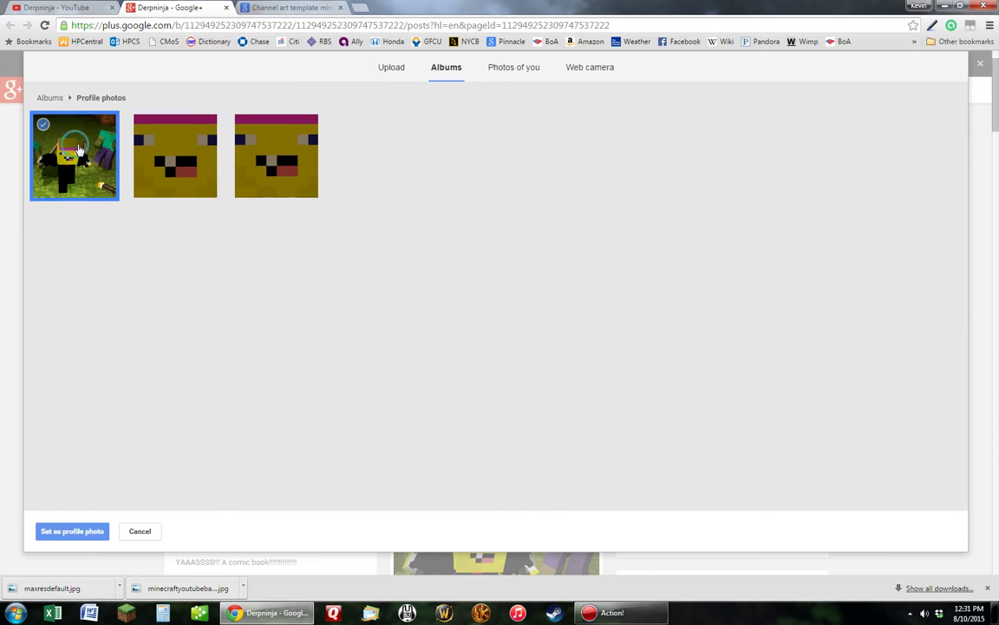
click(56, 531)
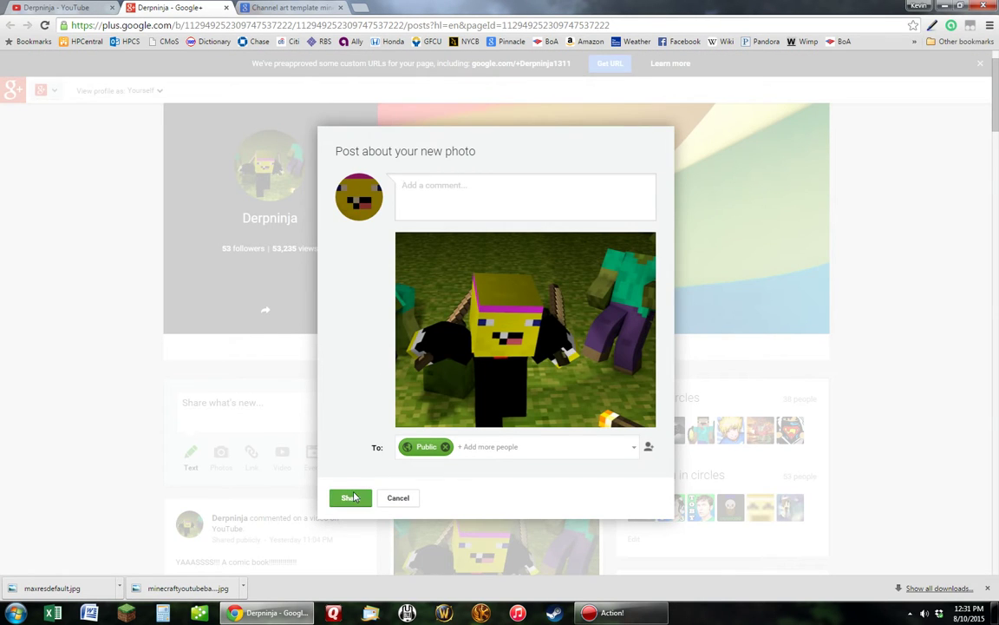
click(351, 497)
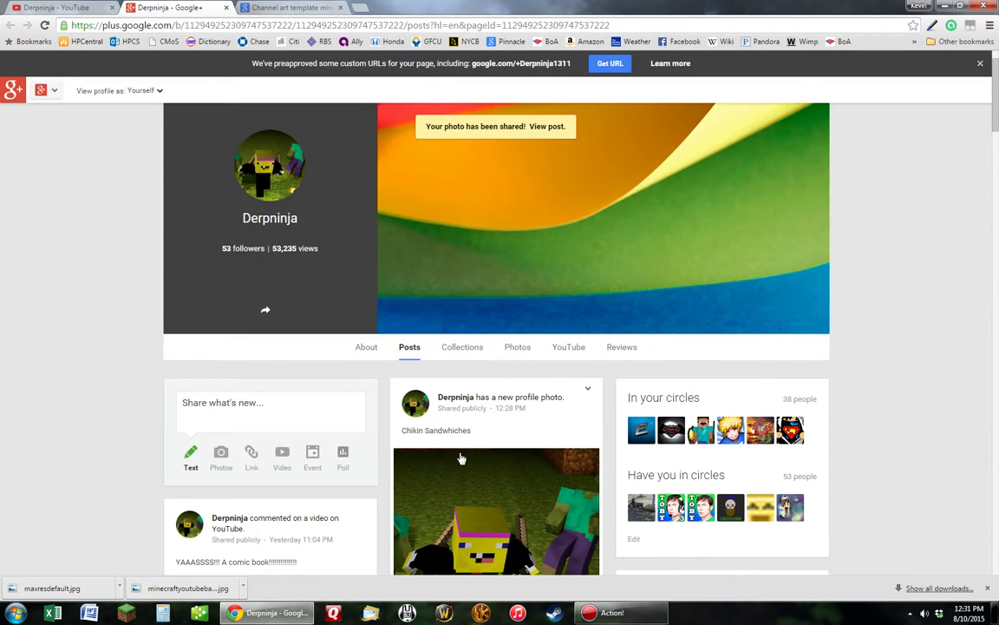
Look over the shared post, then close the Google+ tab.
scroll(558, 382, down, 2)
scroll(457, 290, down, 2)
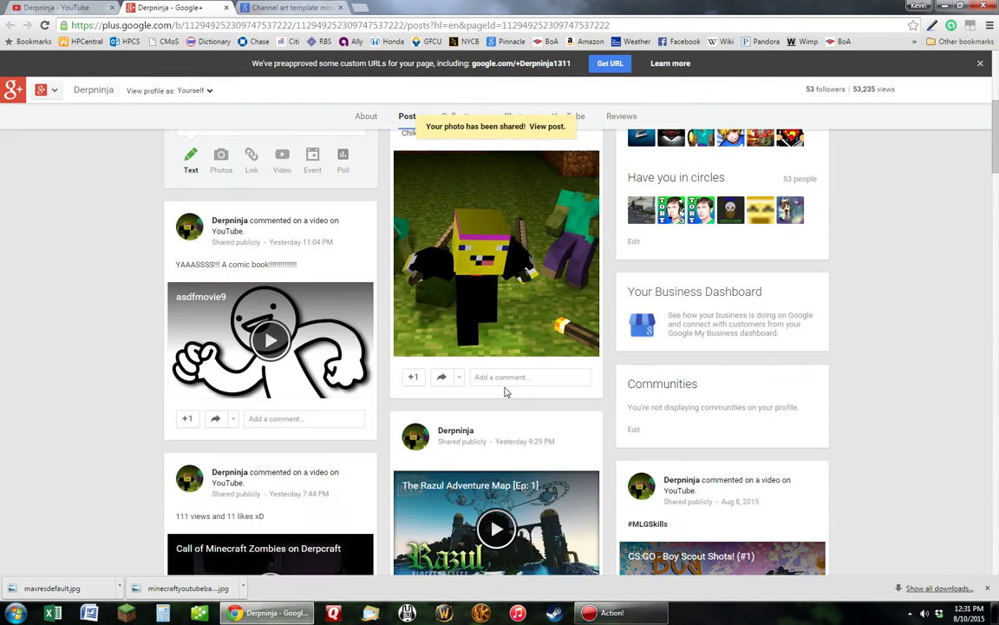
scroll(455, 340, up, 5)
scroll(496, 373, up, 2)
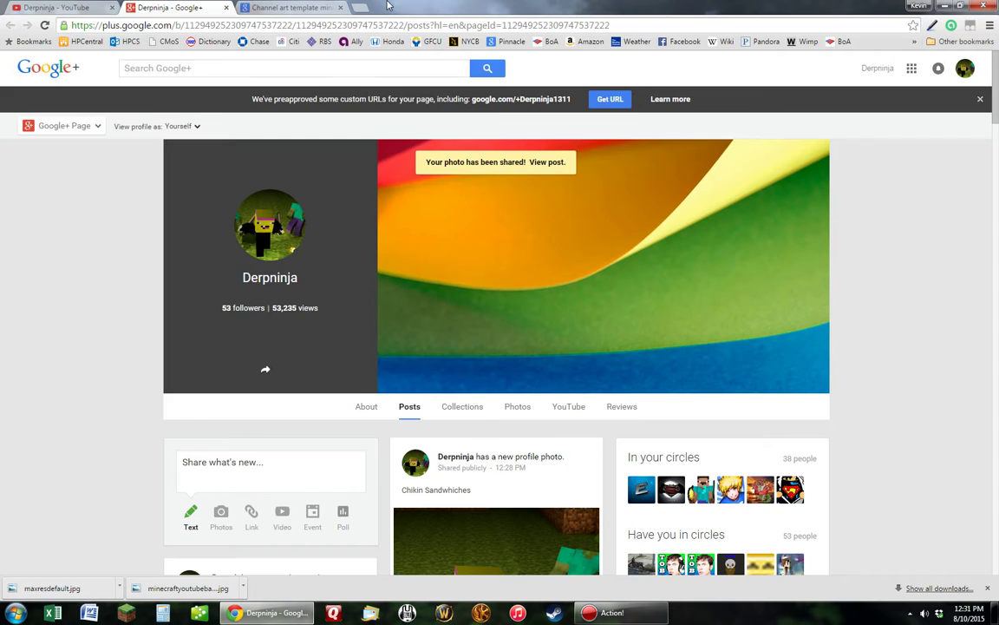
scroll(479, 383, down, 2)
scroll(417, 303, up, 2)
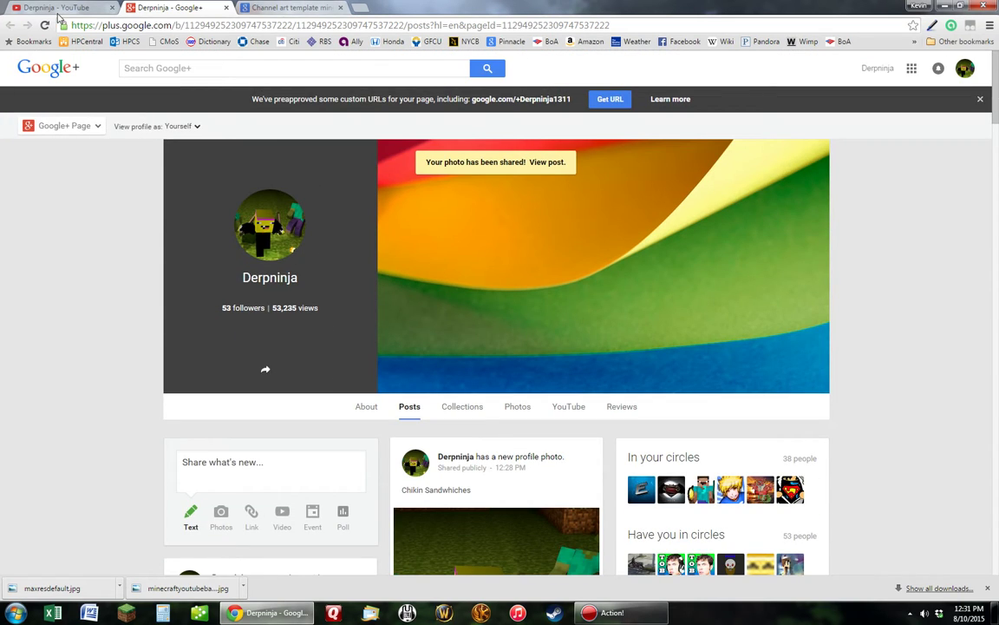
click(226, 7)
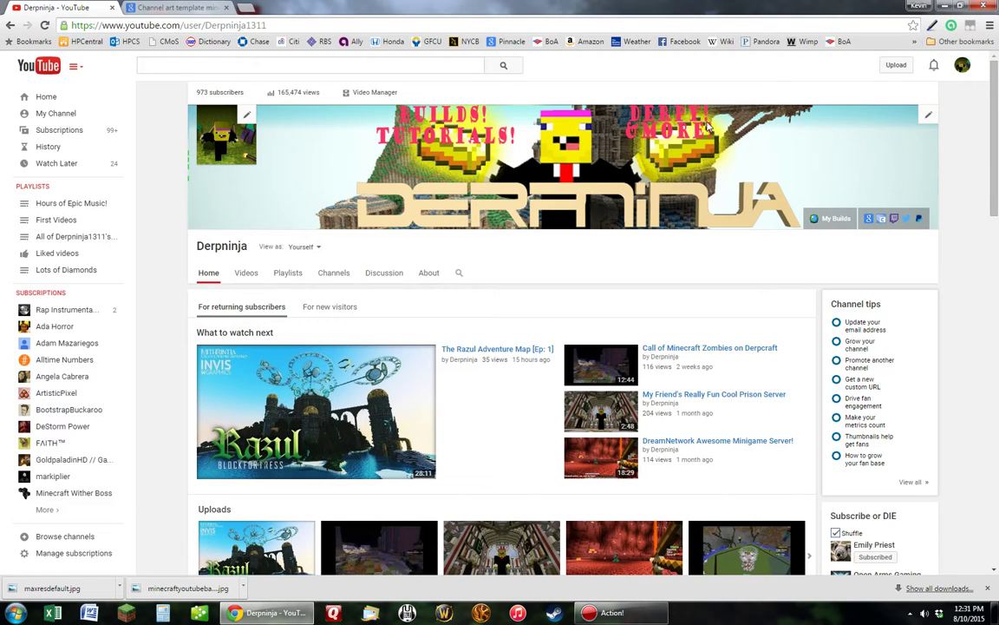
Open the channel art editor, then search Google Images for 'Channel art template Minecraft'.
click(924, 117)
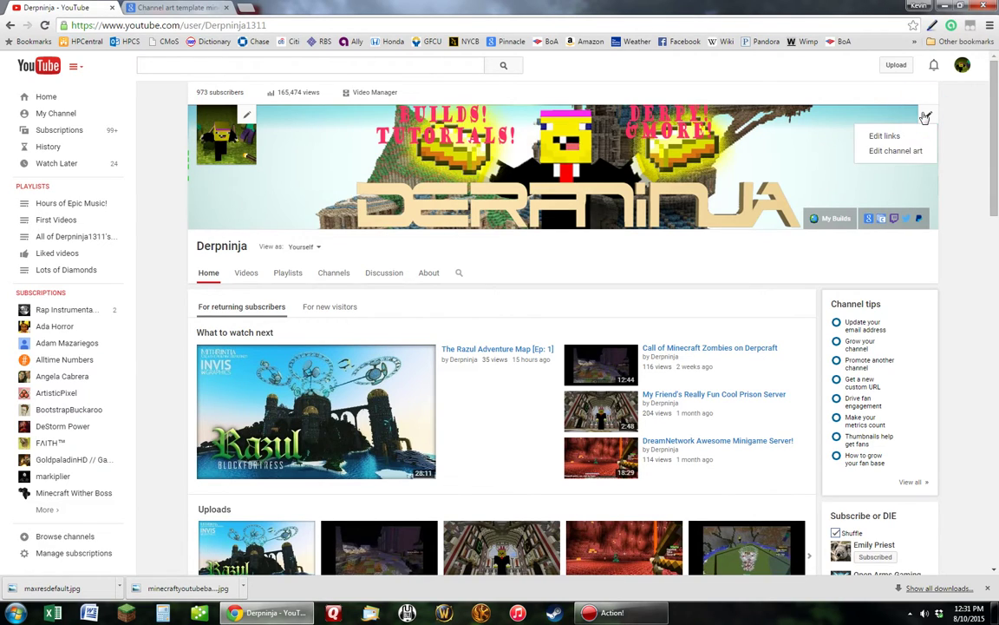
click(876, 152)
click(171, 6)
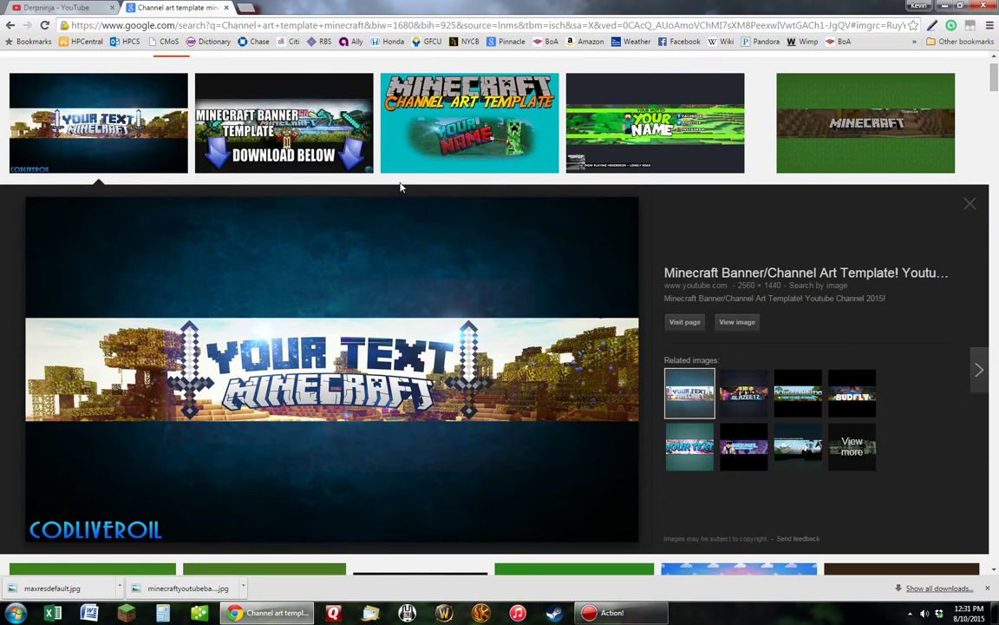
scroll(400, 187, up, 1)
triple_click(225, 67)
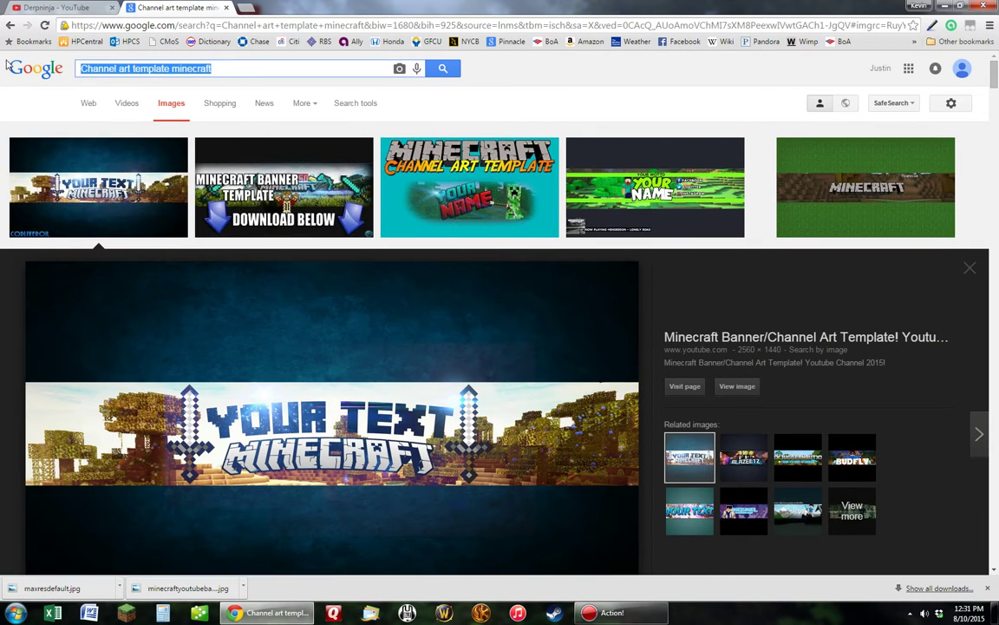
double_click(193, 67)
text(Minecraft)
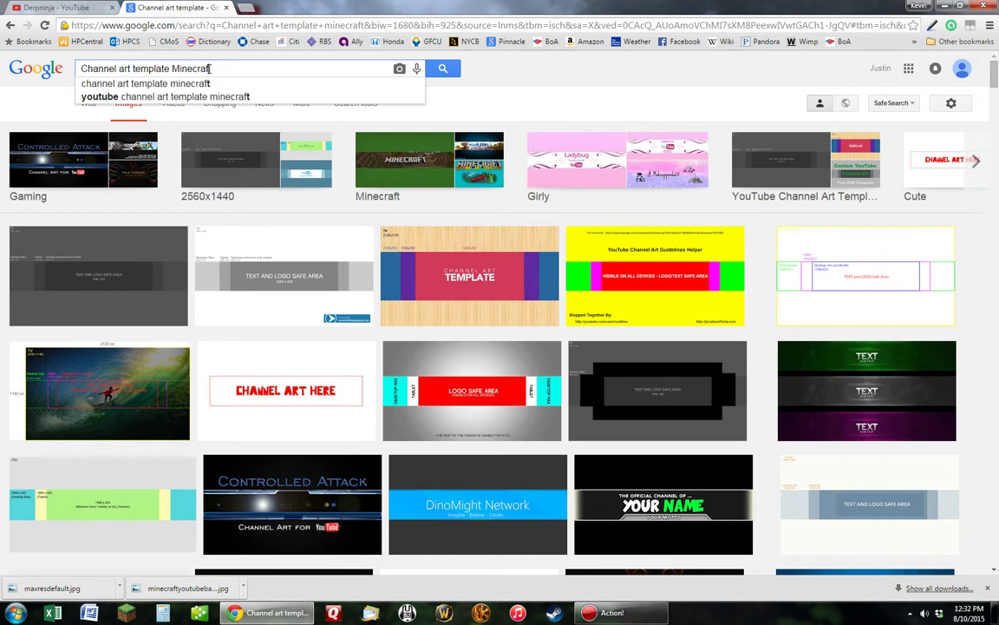
key(Return)
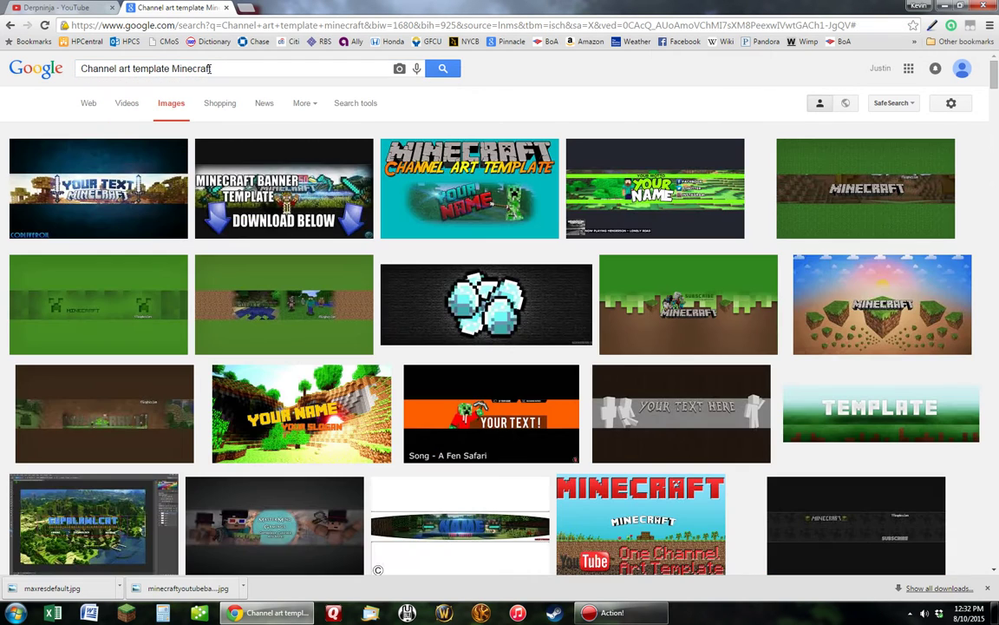
Preview the green Subscribe, floating-islands and YOUR TEXT Minecraft banner results.
click(703, 328)
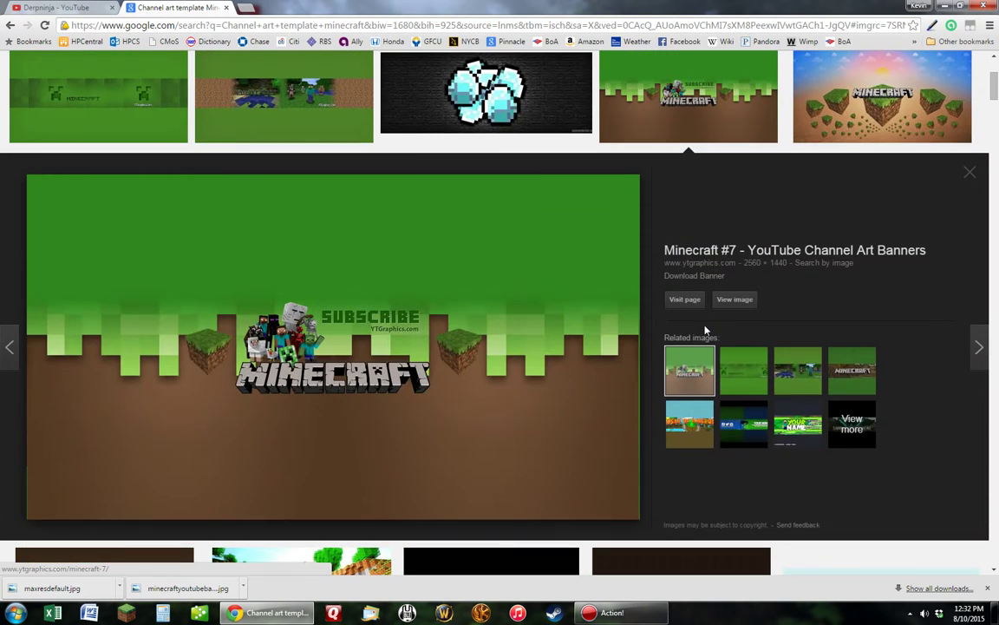
click(882, 96)
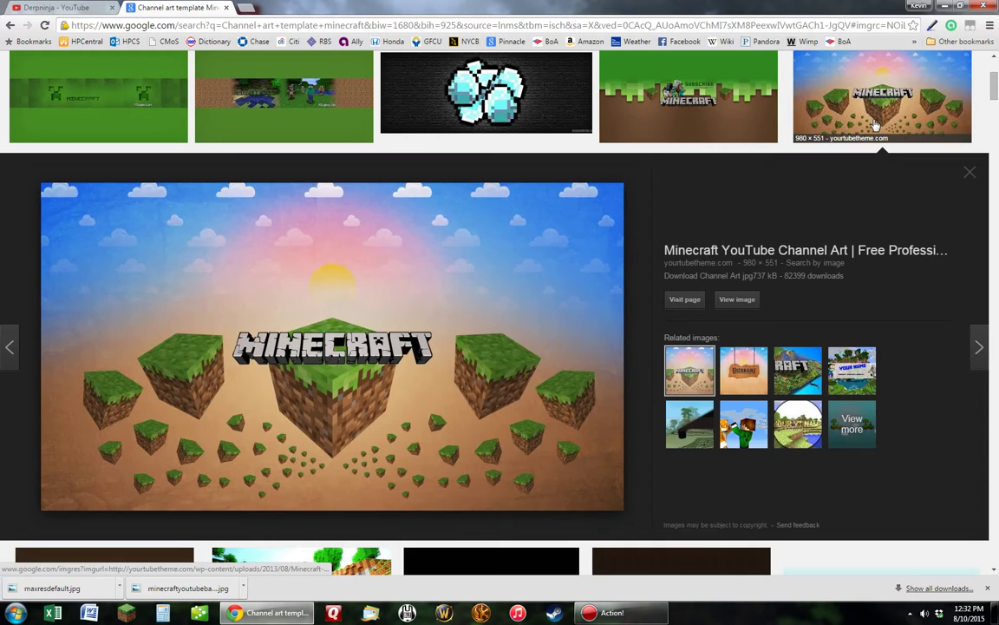
click(972, 177)
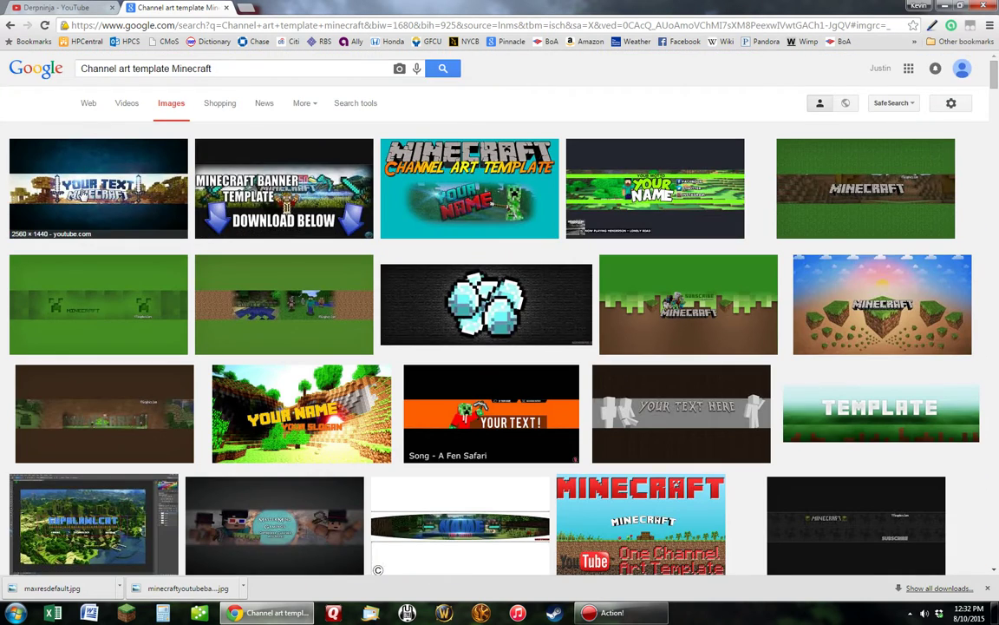
click(96, 187)
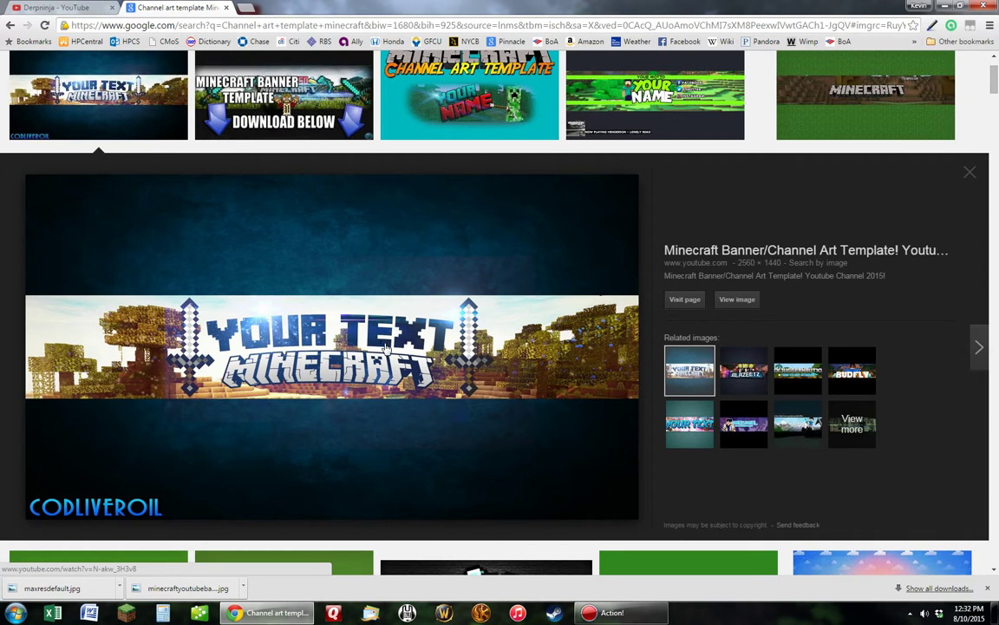
Preview the One Channel Art Template and Wild West Username banners, then close them.
click(970, 172)
scroll(605, 256, down, 3)
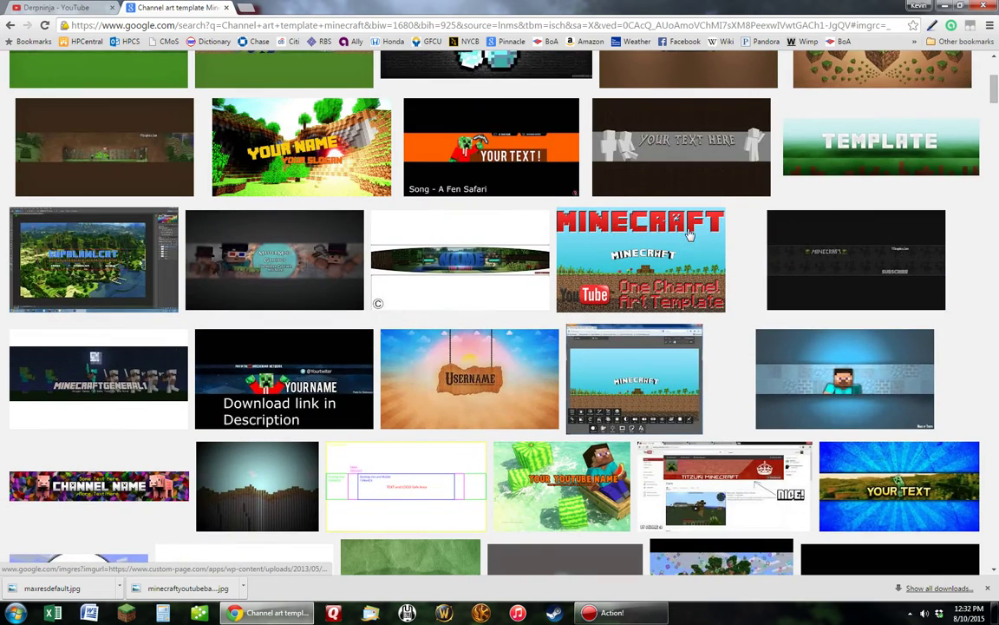
click(605, 256)
click(968, 173)
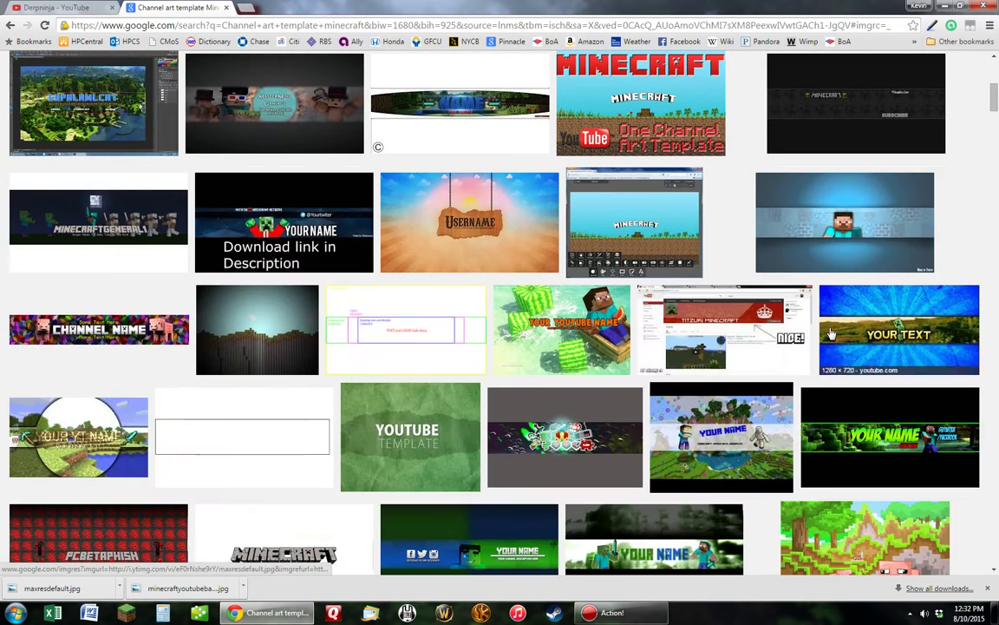
click(460, 247)
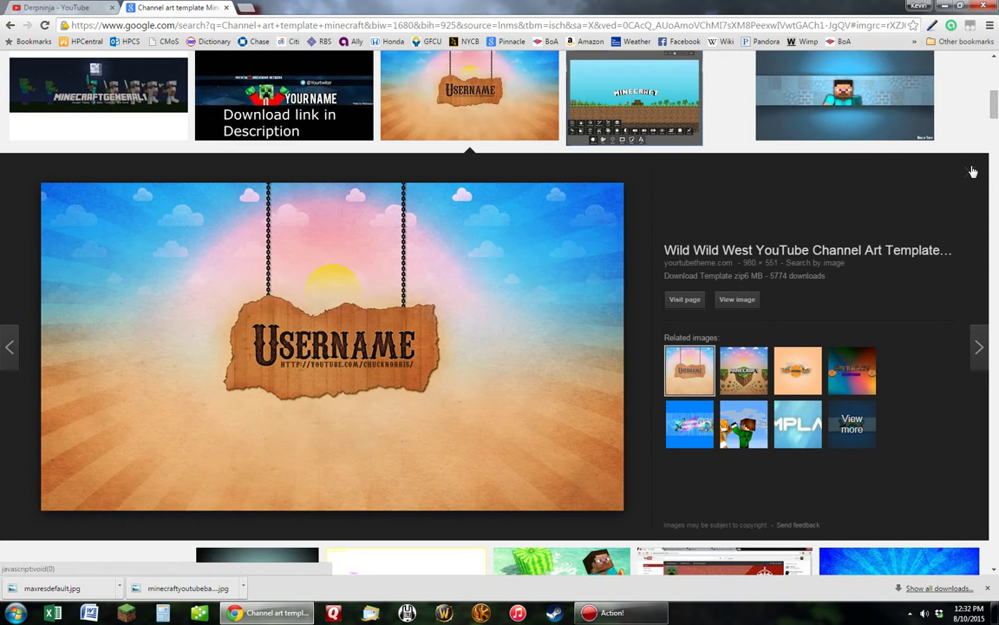
click(970, 171)
scroll(144, 149, up, 5)
scroll(144, 149, up, 3)
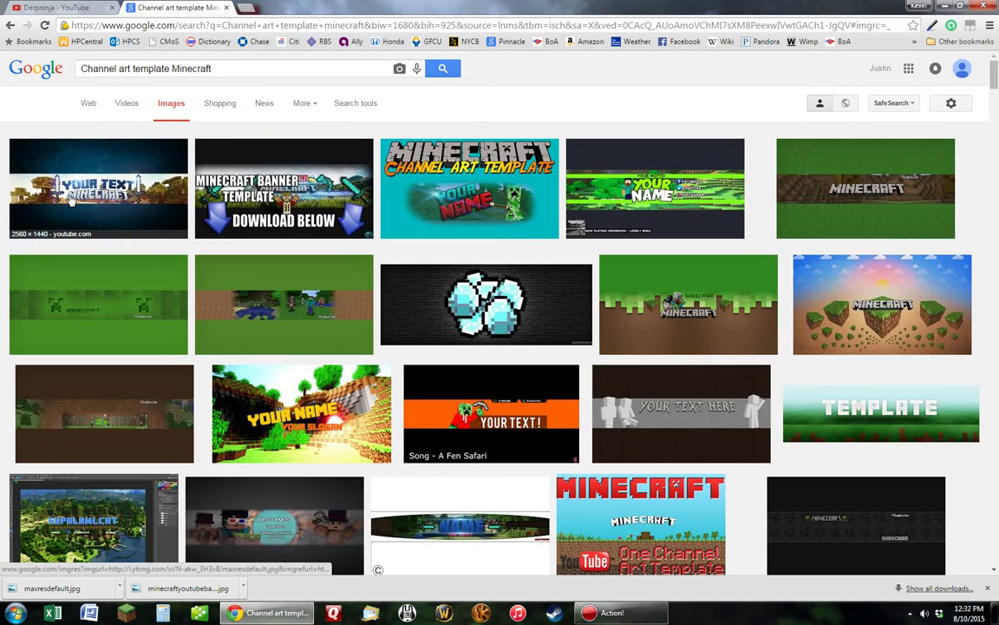
Save the YOUR TEXT Minecraft banner to the desktop as maxresdefault (1).jpg.
click(144, 149)
right_click(439, 356)
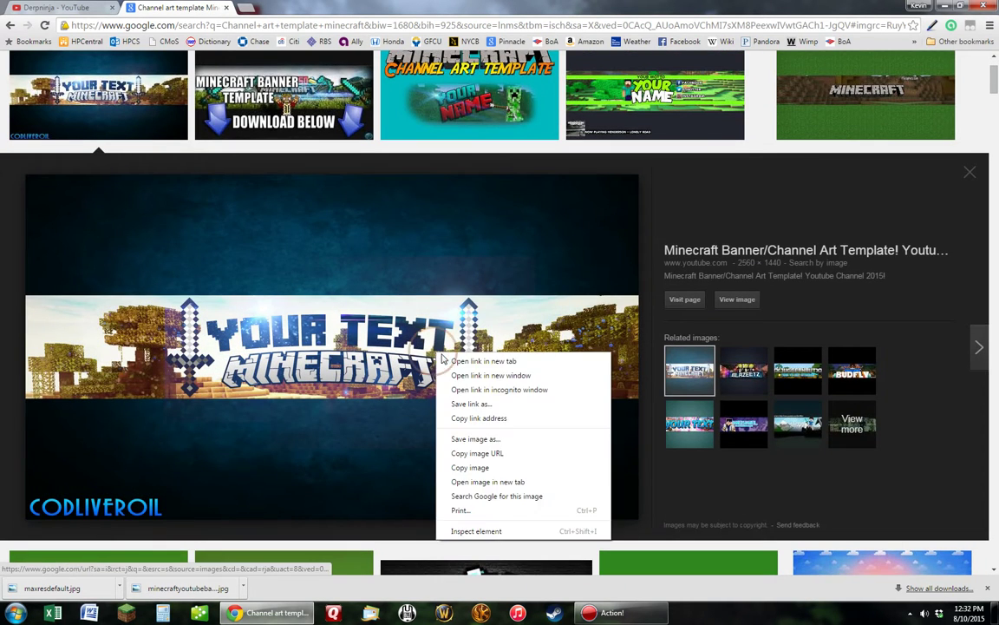
click(501, 440)
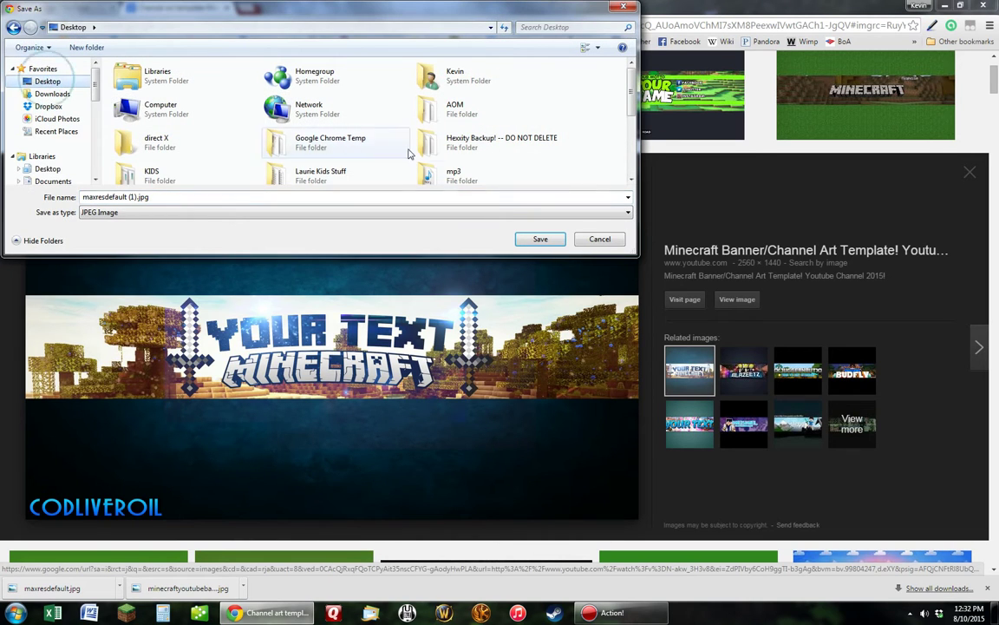
click(539, 239)
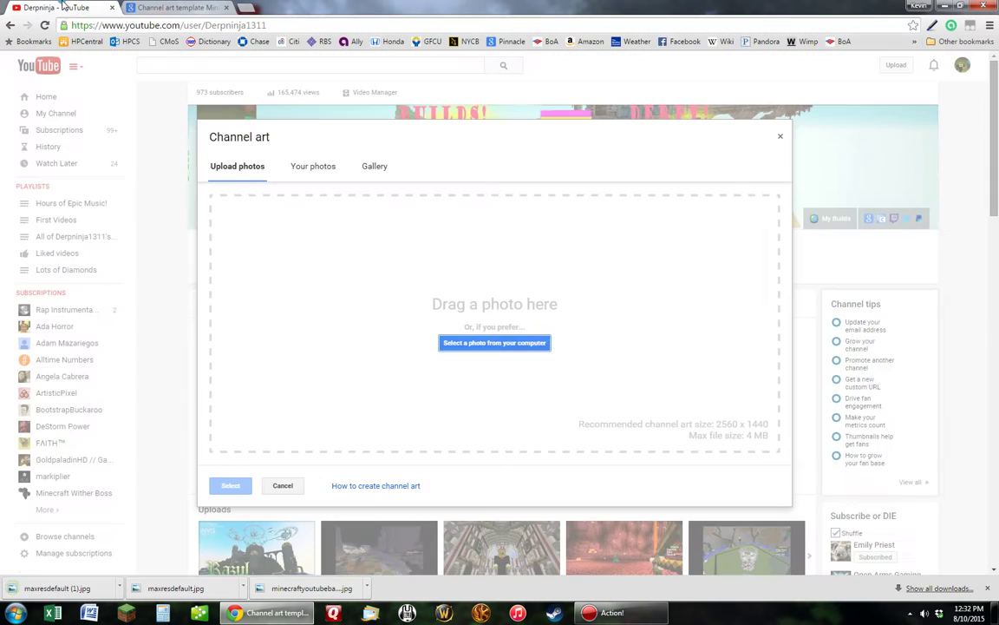
click(67, 9)
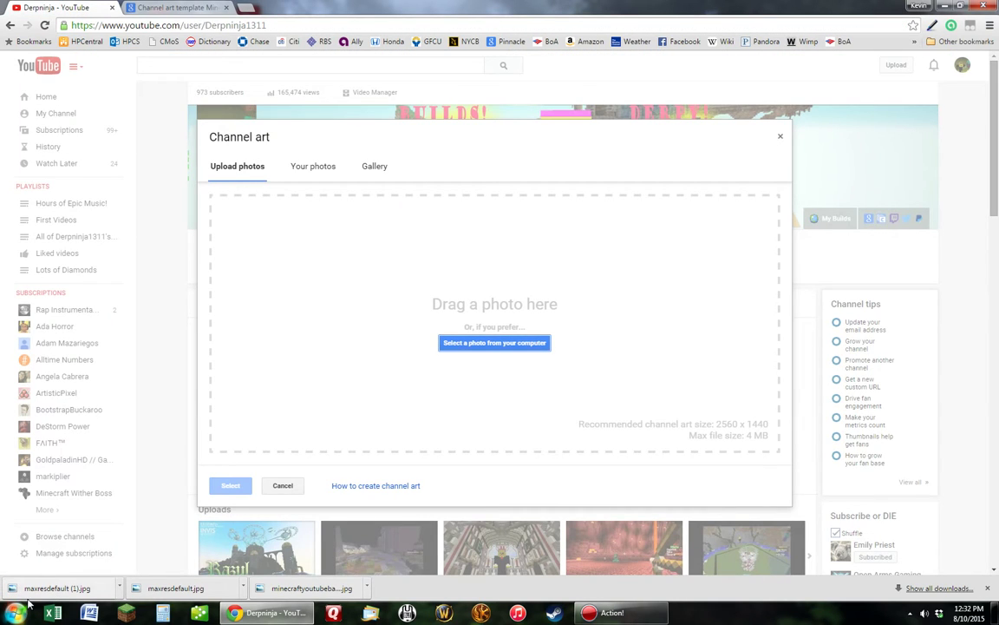
Upload maxresdefault (1).jpg as channel art, review its crop, then cancel the change.
drag(302, 5, 628, 28)
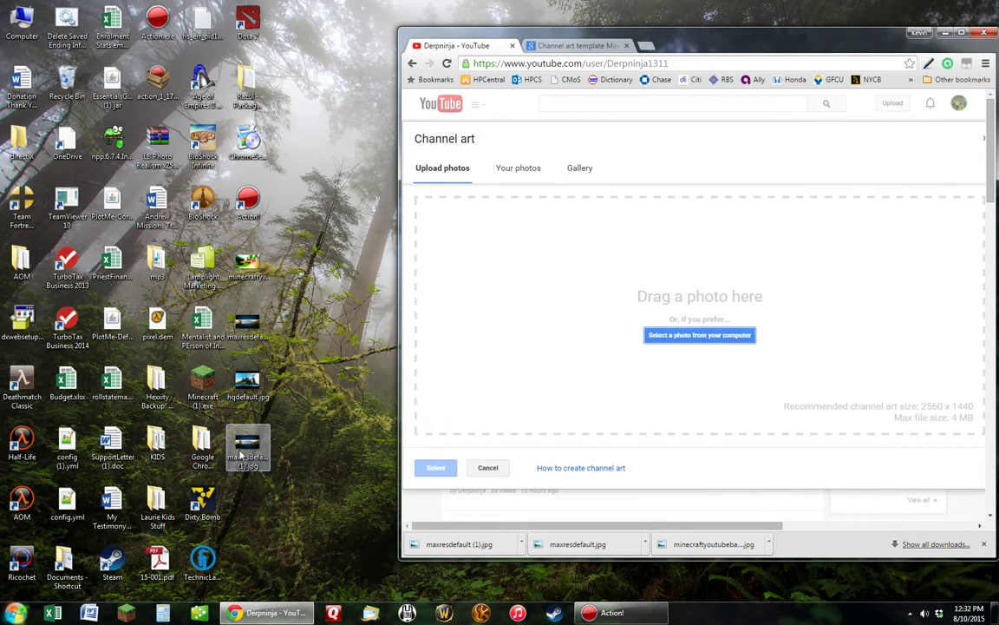
drag(249, 464, 669, 310)
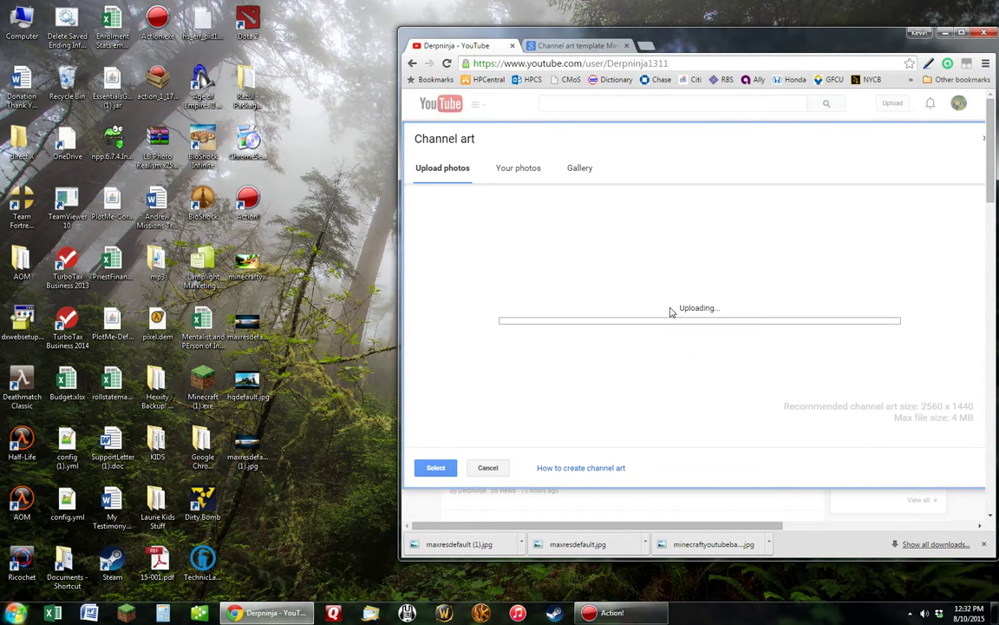
double_click(720, 26)
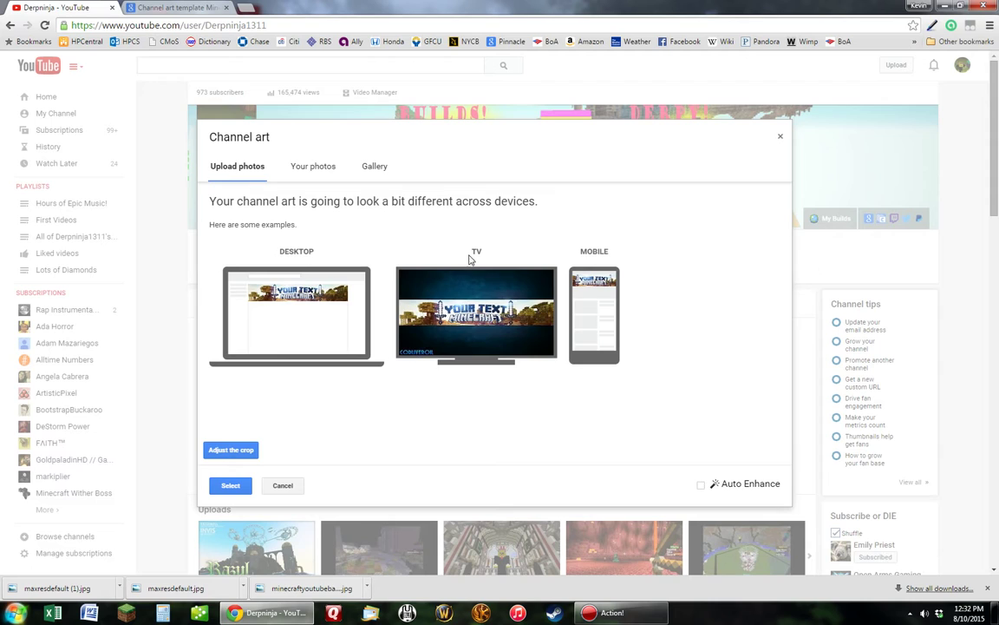
click(230, 450)
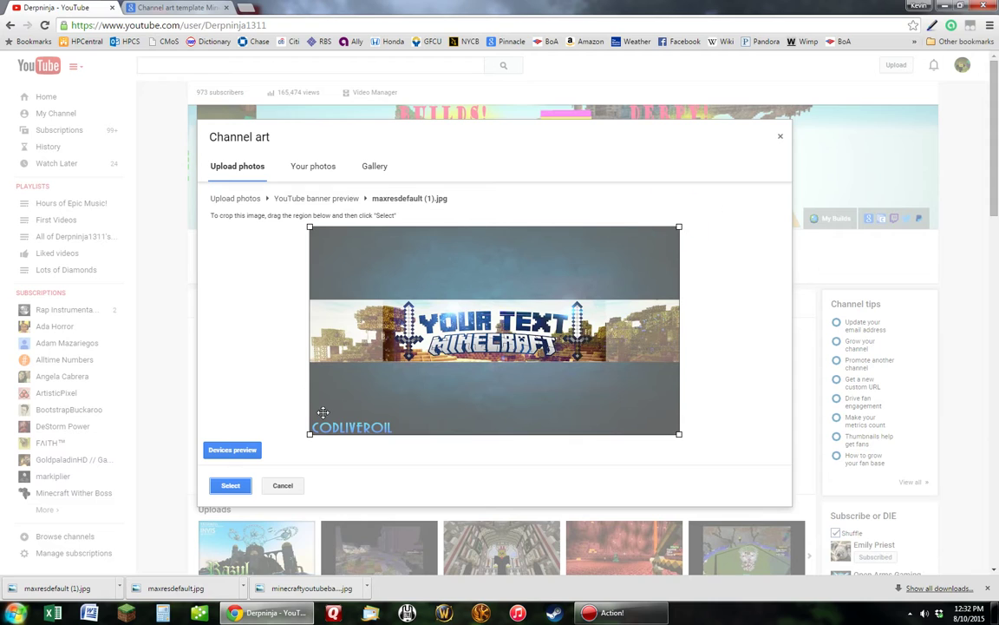
click(282, 487)
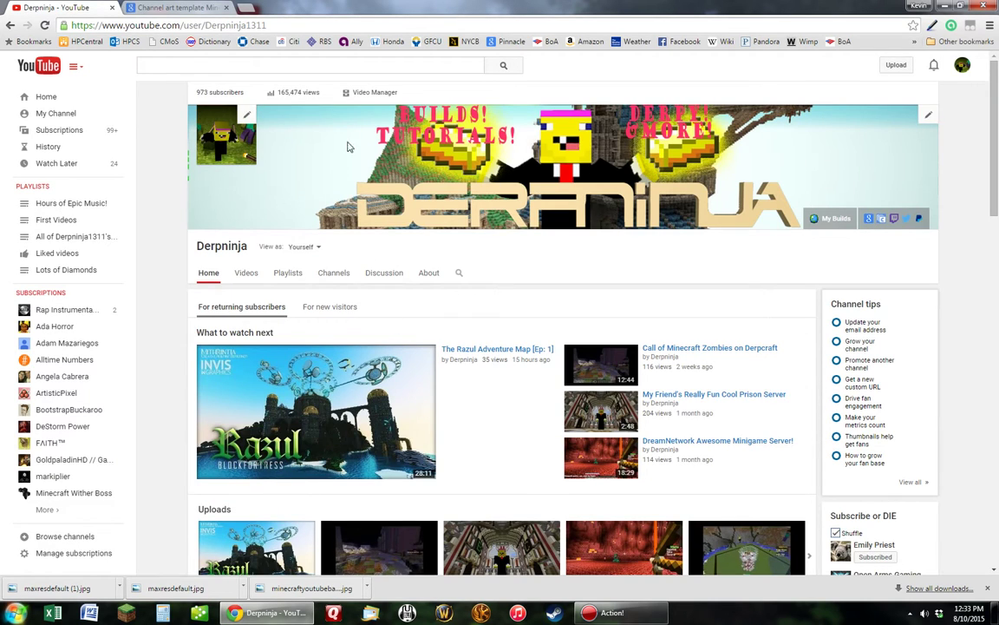
Apply the YOUR TEXT Minecraft image from the 2015-08-10 album as the channel art.
click(928, 115)
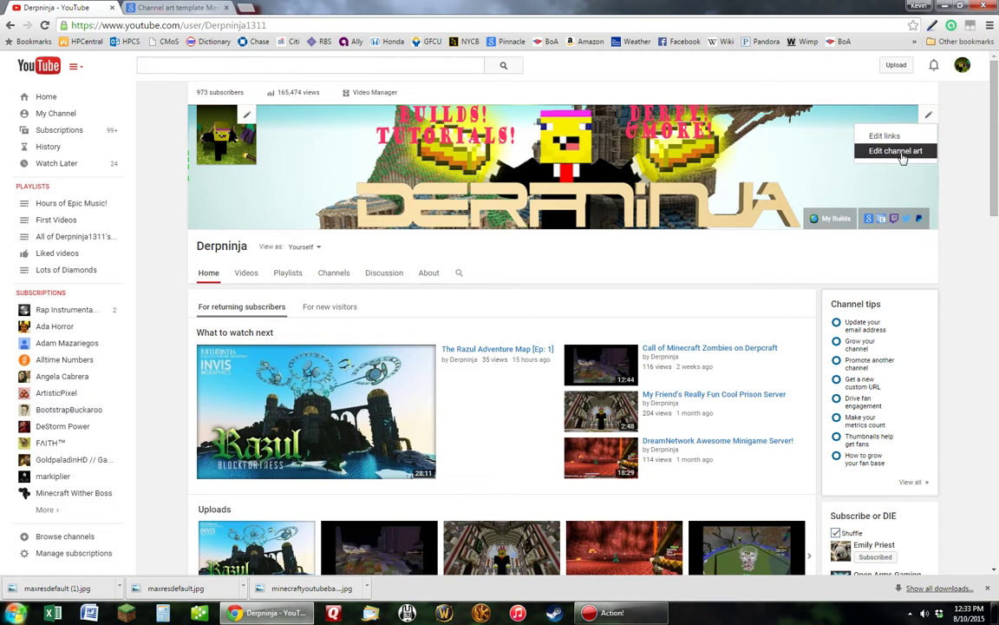
click(902, 152)
click(314, 169)
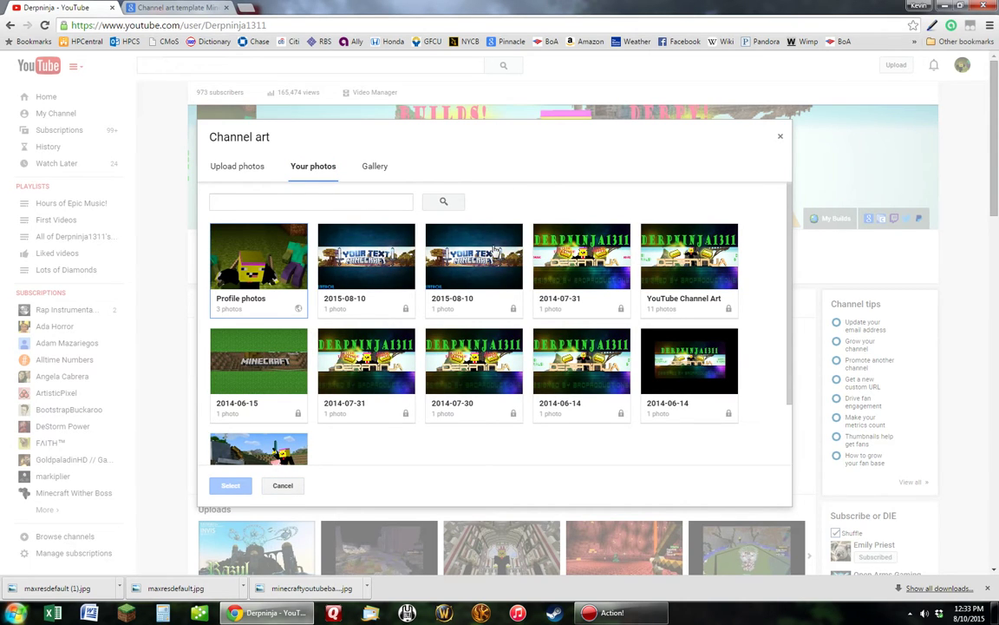
click(356, 248)
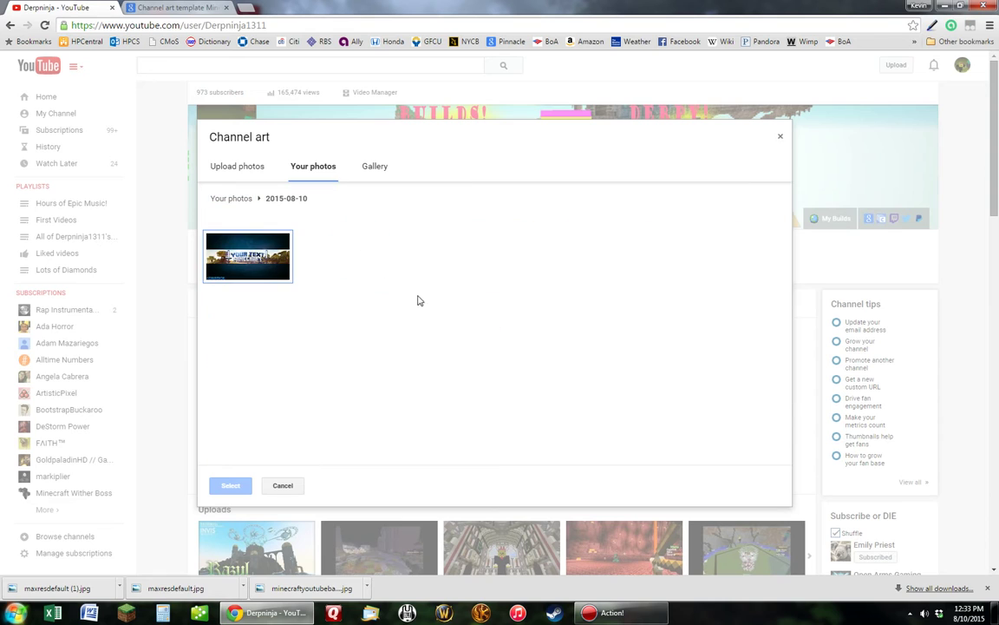
click(230, 485)
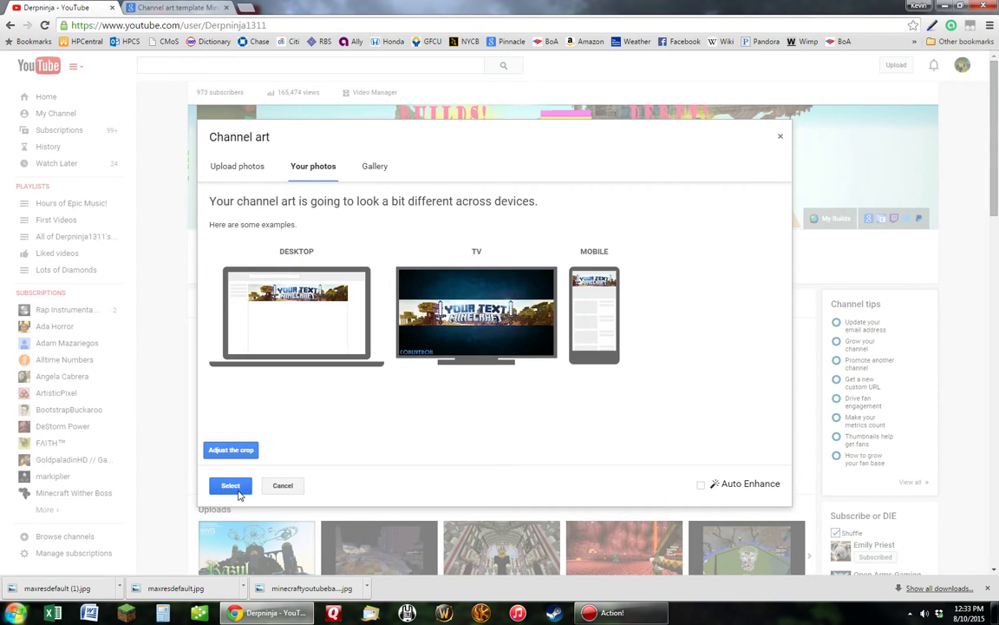
click(226, 423)
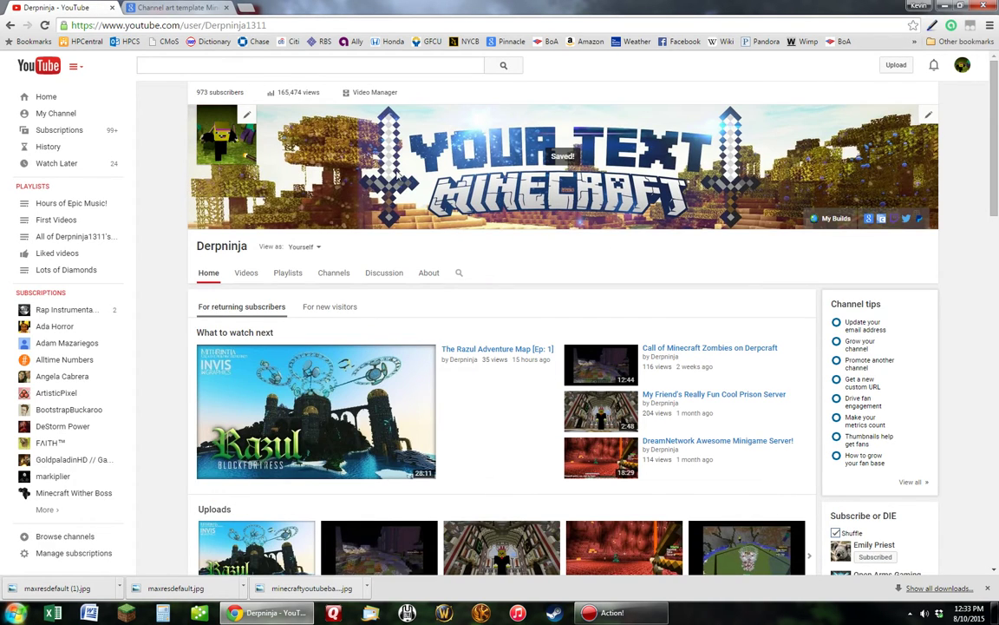
click(928, 114)
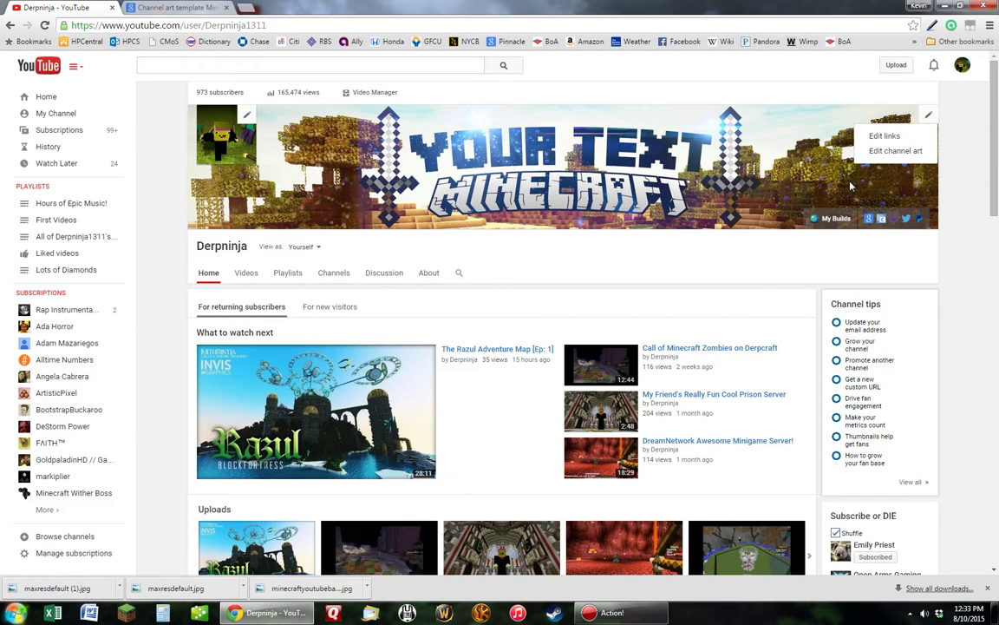
Apply the first image from the YouTube Channel Art folder as the channel art.
click(898, 151)
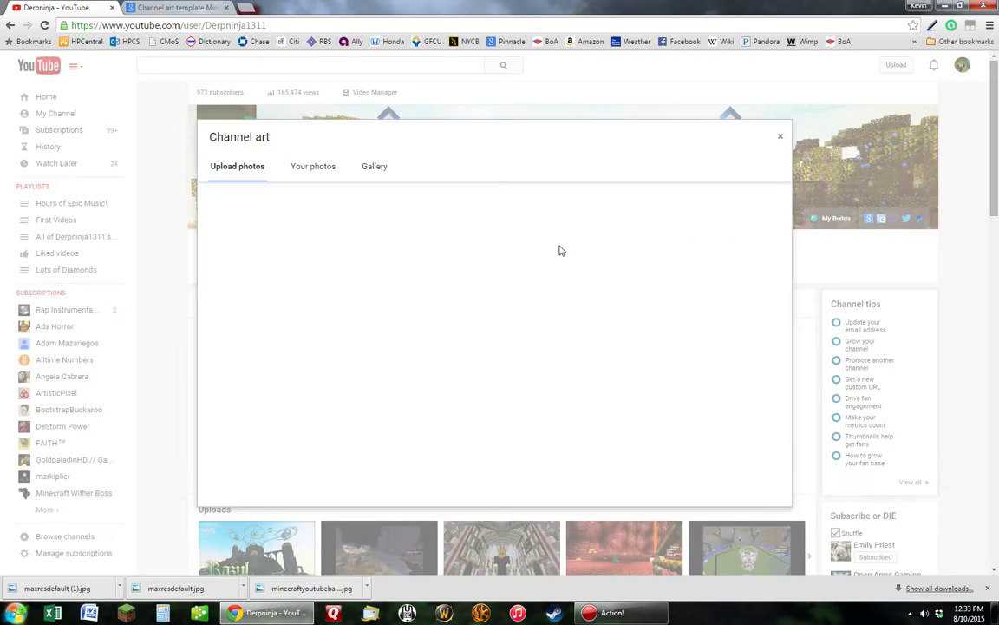
click(318, 171)
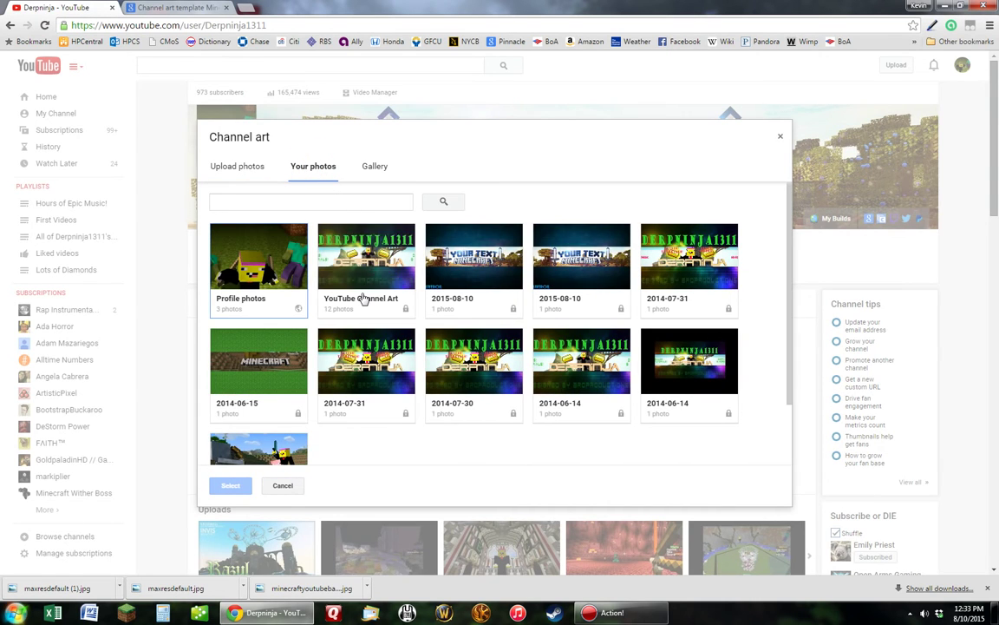
click(363, 295)
click(248, 261)
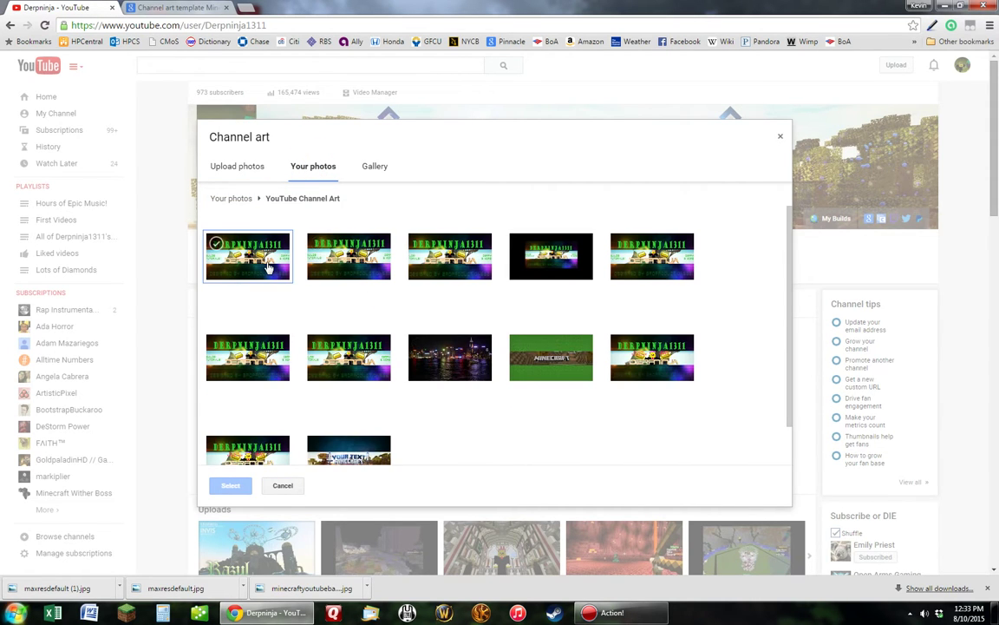
click(230, 484)
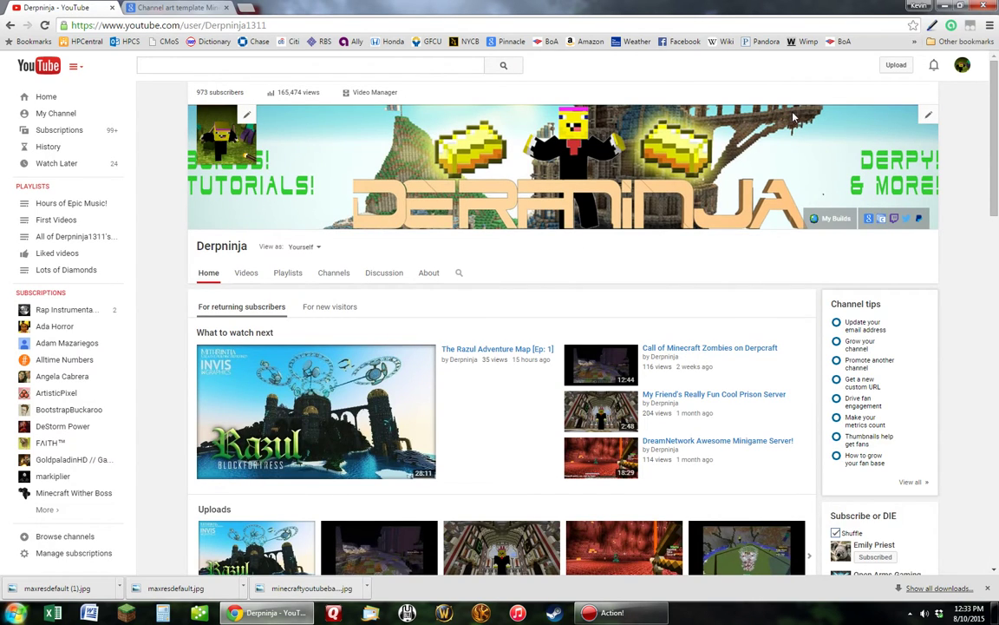
Apply the original Derpninja banner from the 2014-07-31 album as the channel art.
click(927, 115)
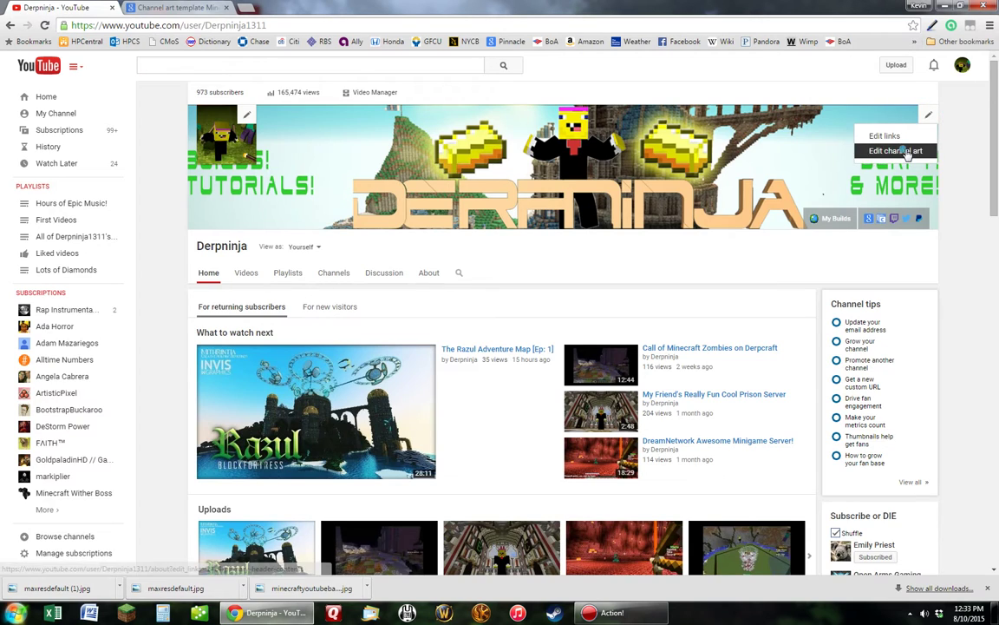
click(908, 151)
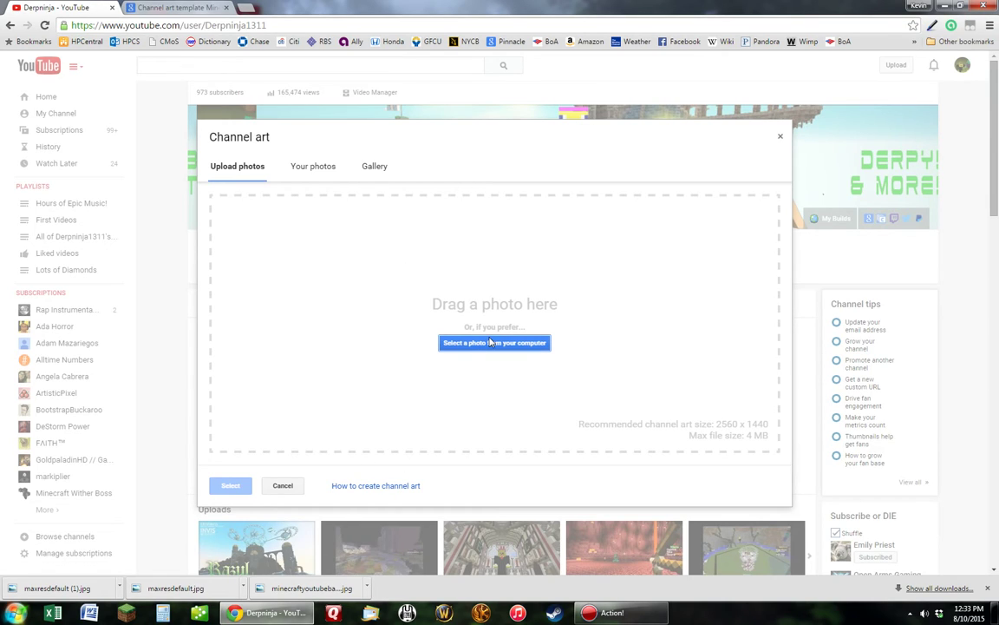
click(314, 166)
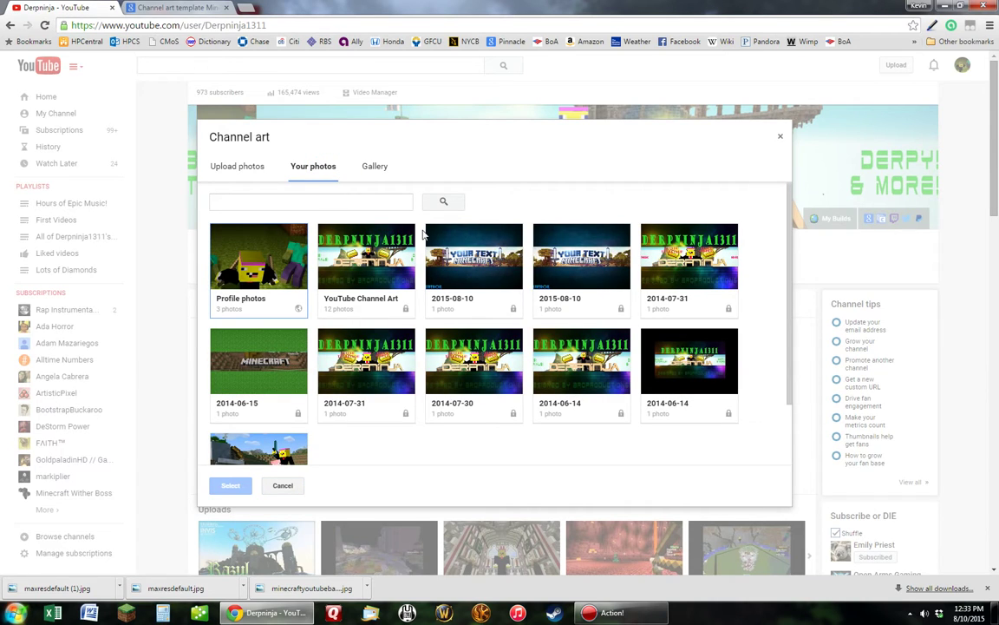
click(719, 291)
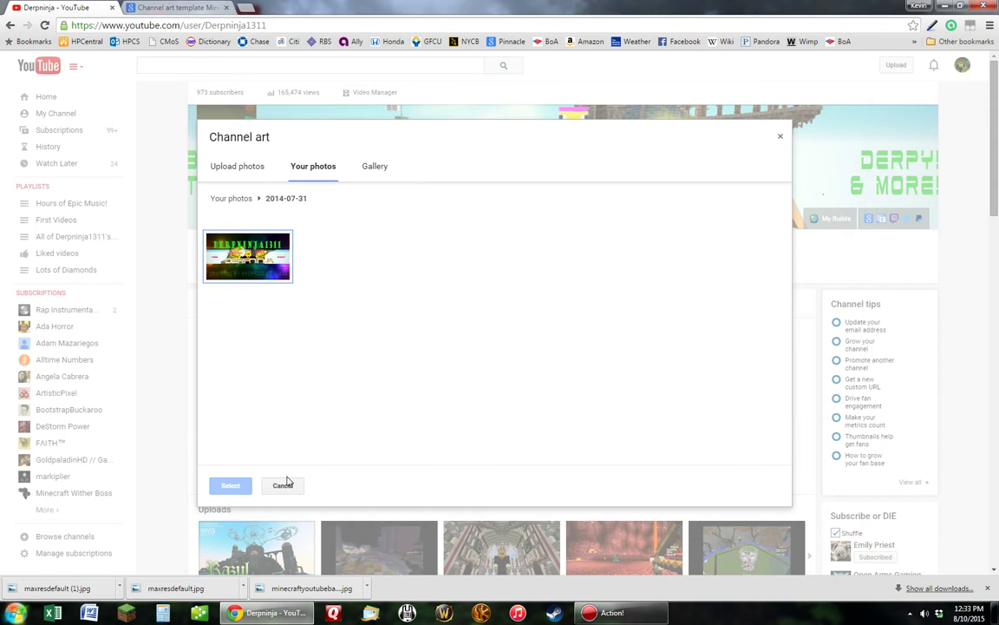
click(228, 245)
click(242, 486)
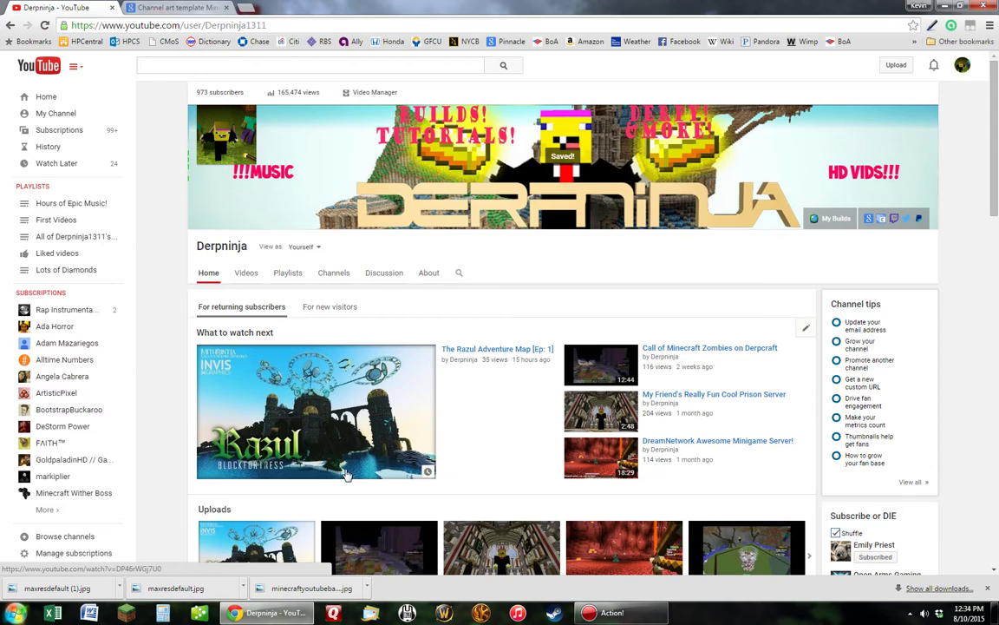
click(926, 119)
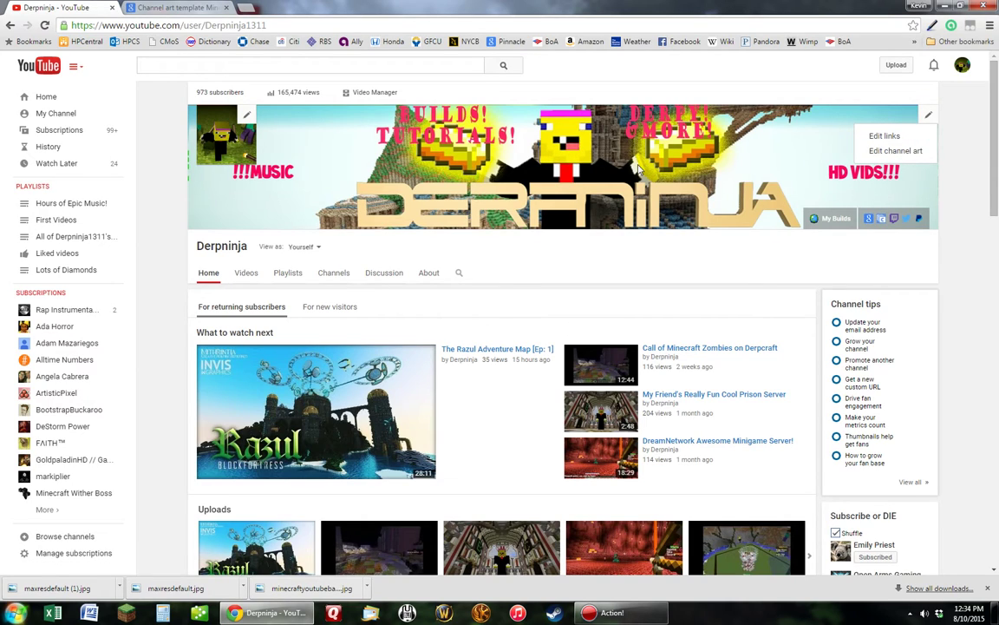
click(639, 169)
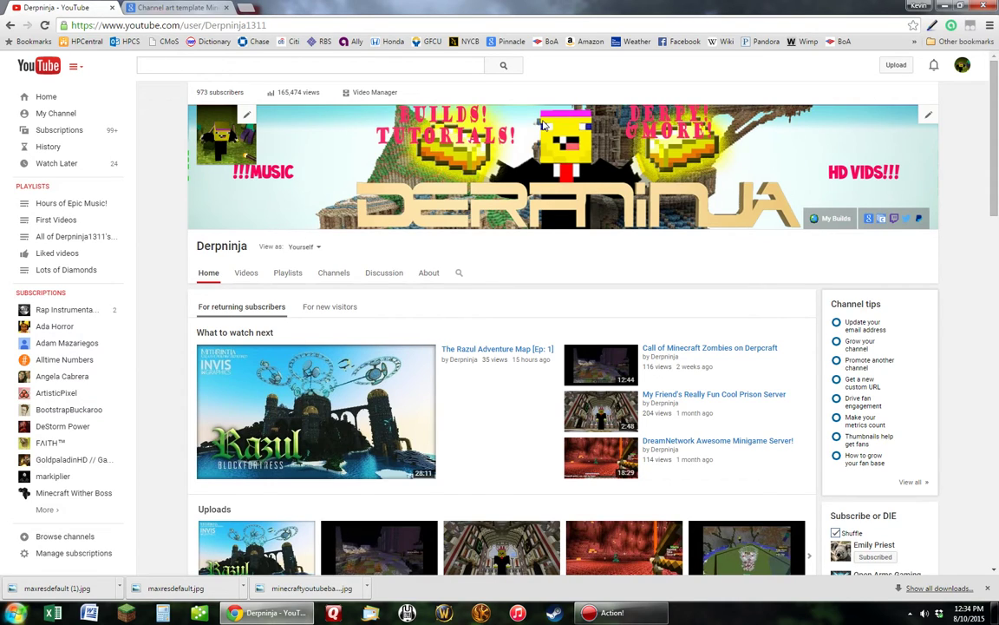
scroll(564, 233, down, 5)
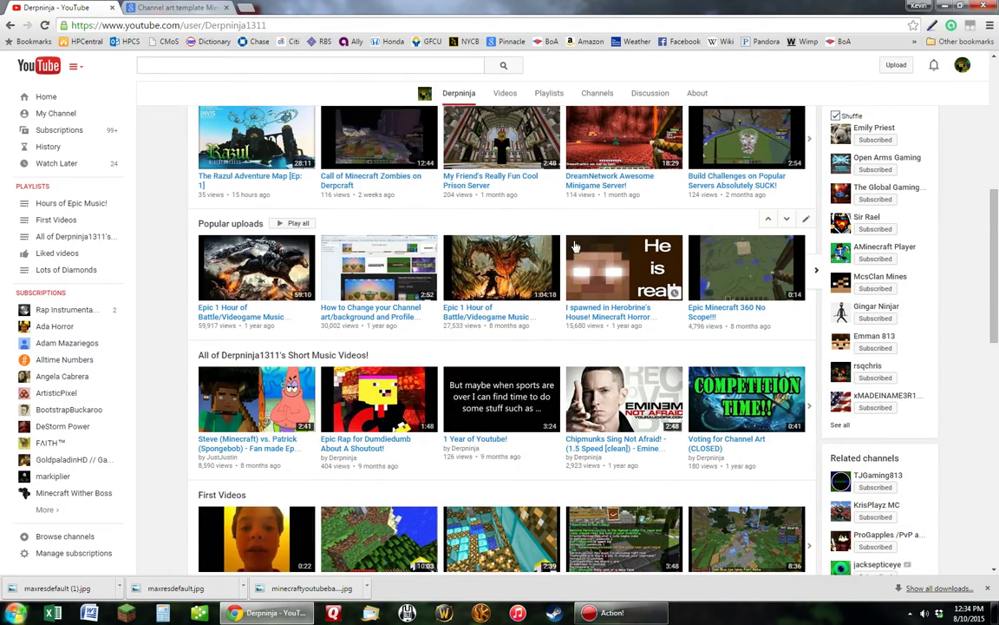
scroll(575, 247, down, 8)
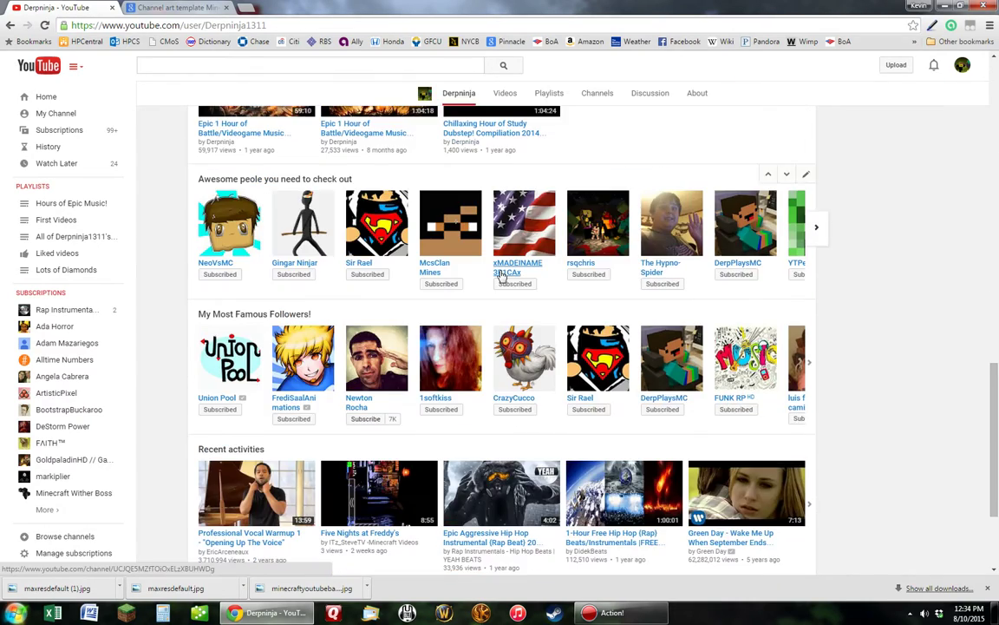
scroll(511, 276, down, 5)
scroll(556, 304, up, 15)
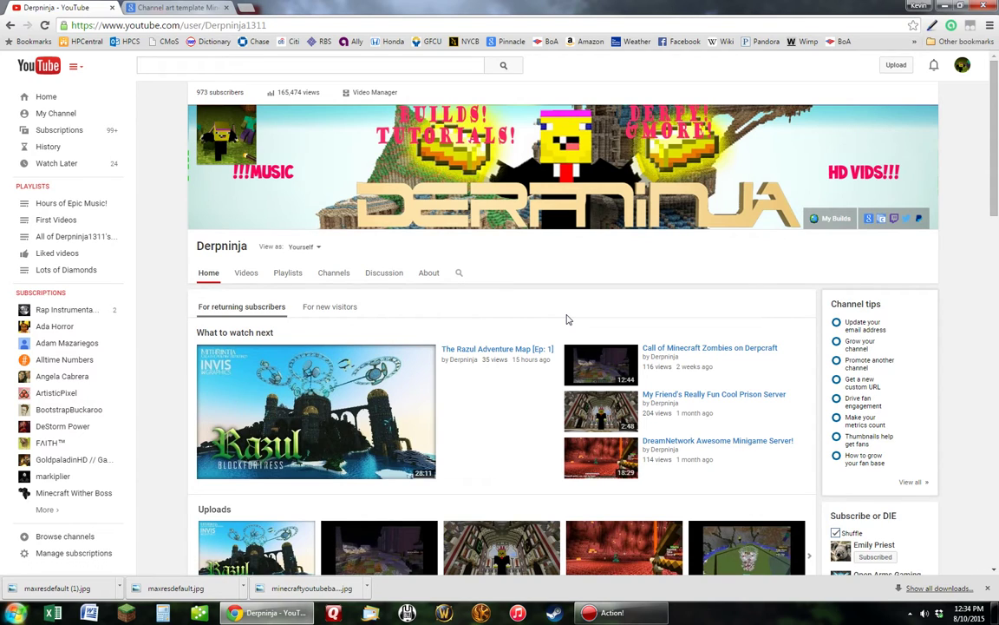
scroll(531, 317, down, 1)
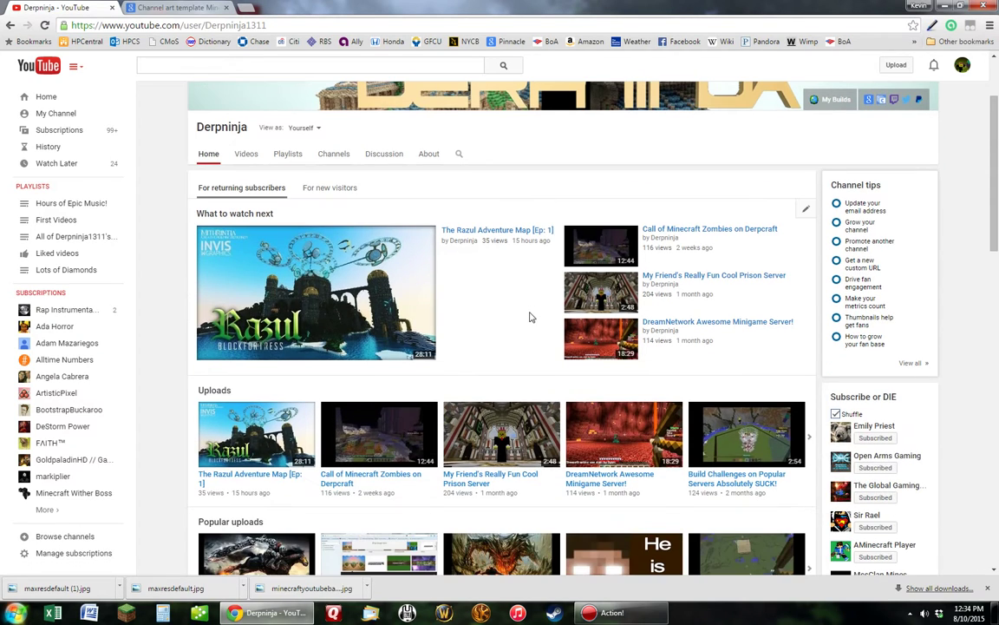
scroll(530, 318, up, 1)
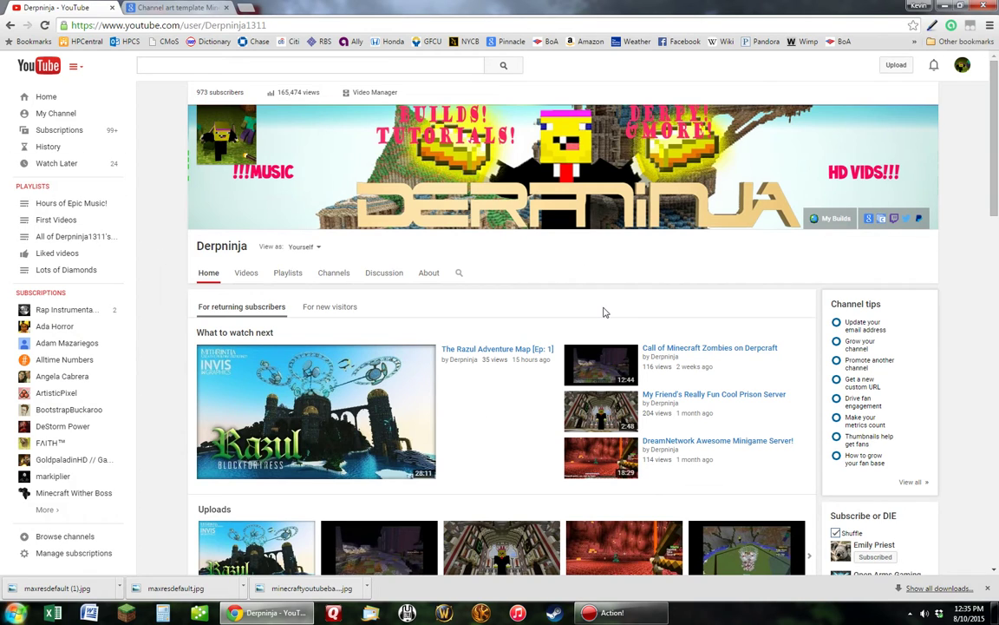
scroll(572, 319, down, 5)
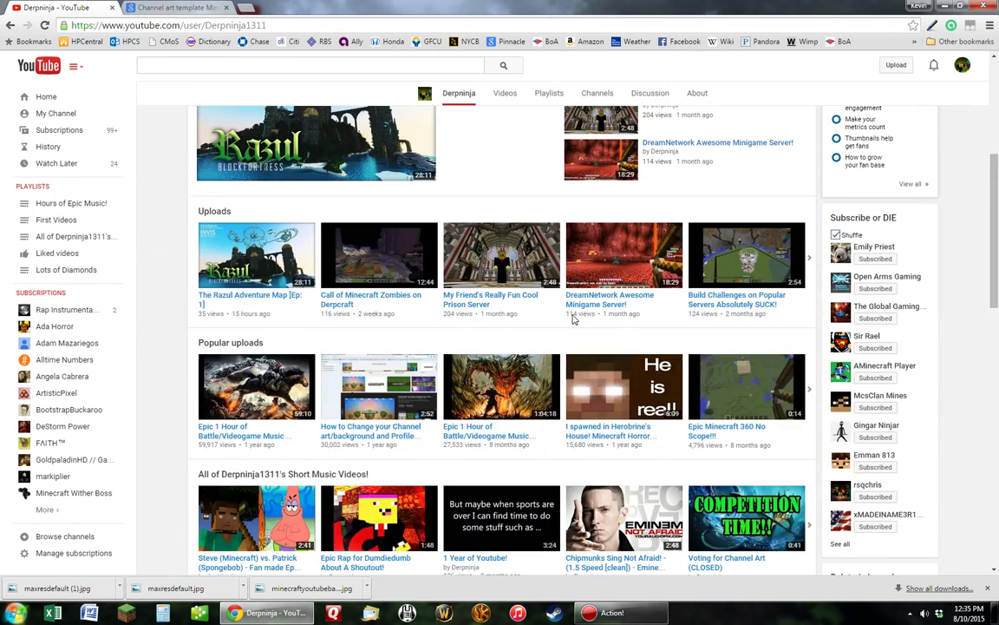
scroll(573, 319, down, 10)
scroll(568, 329, up, 15)
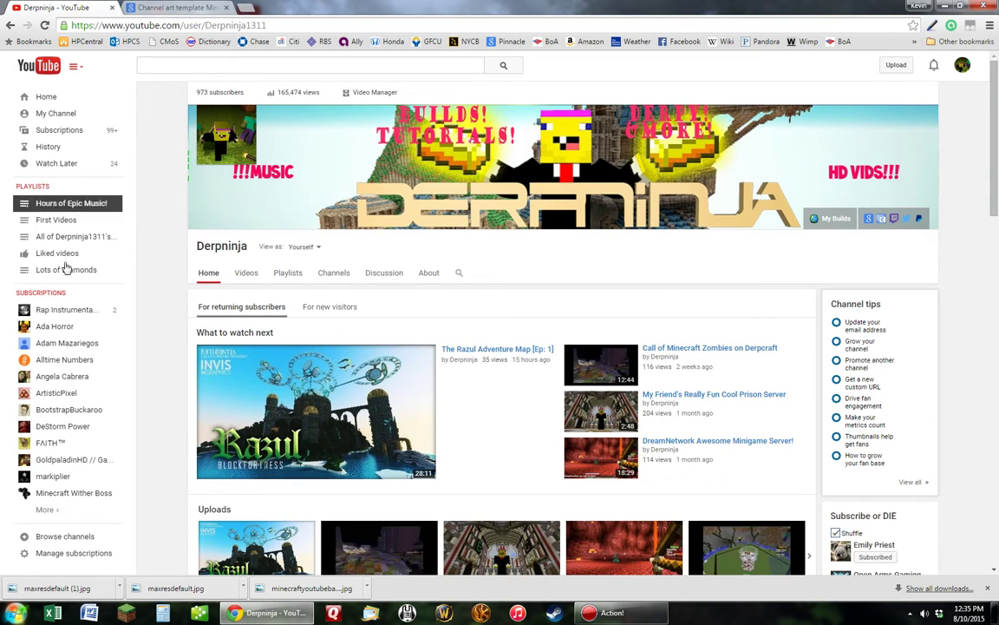
scroll(560, 208, down, 3)
scroll(633, 219, up, 3)
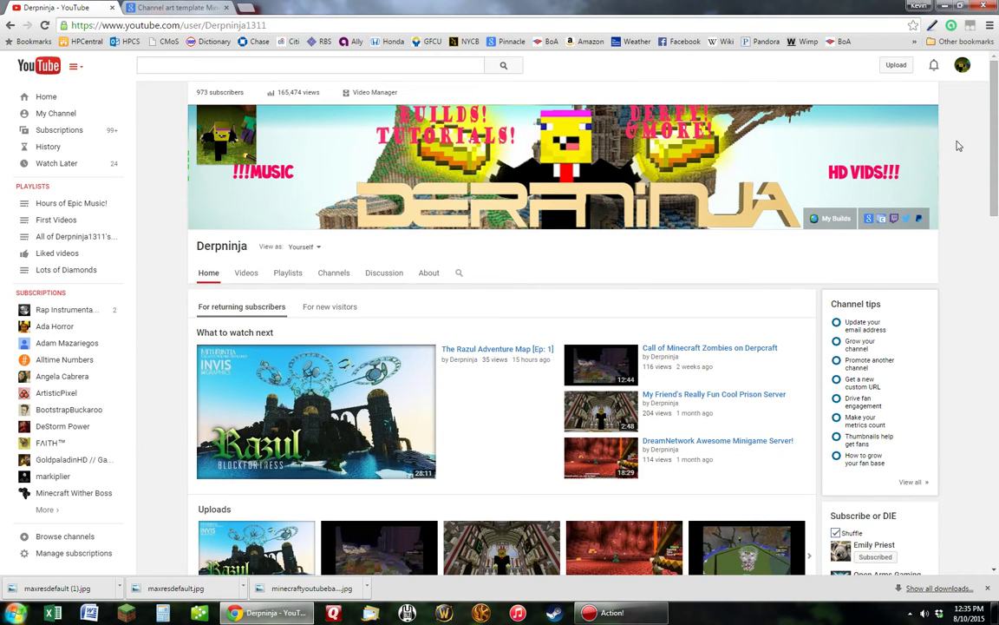
click(931, 121)
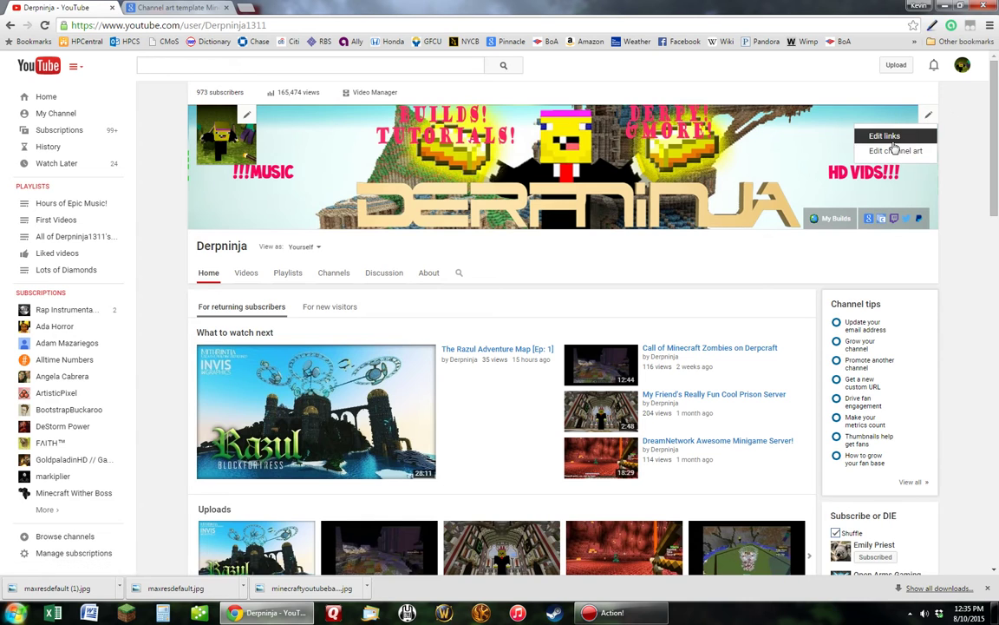
Dismiss the channel art dialog unchanged, then close the Google+ and channel art template tabs.
click(805, 146)
click(779, 136)
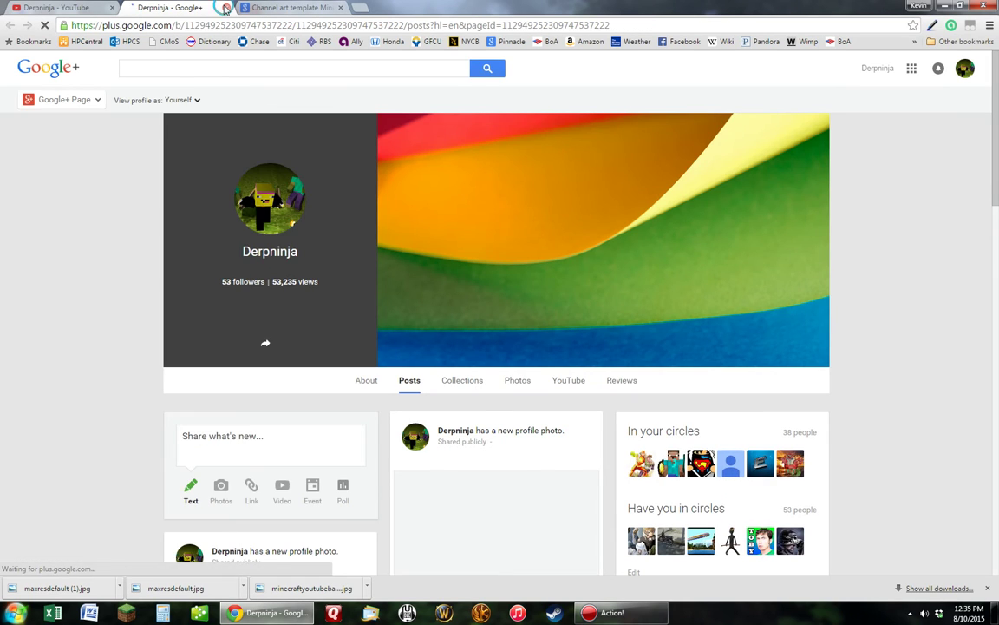
click(225, 7)
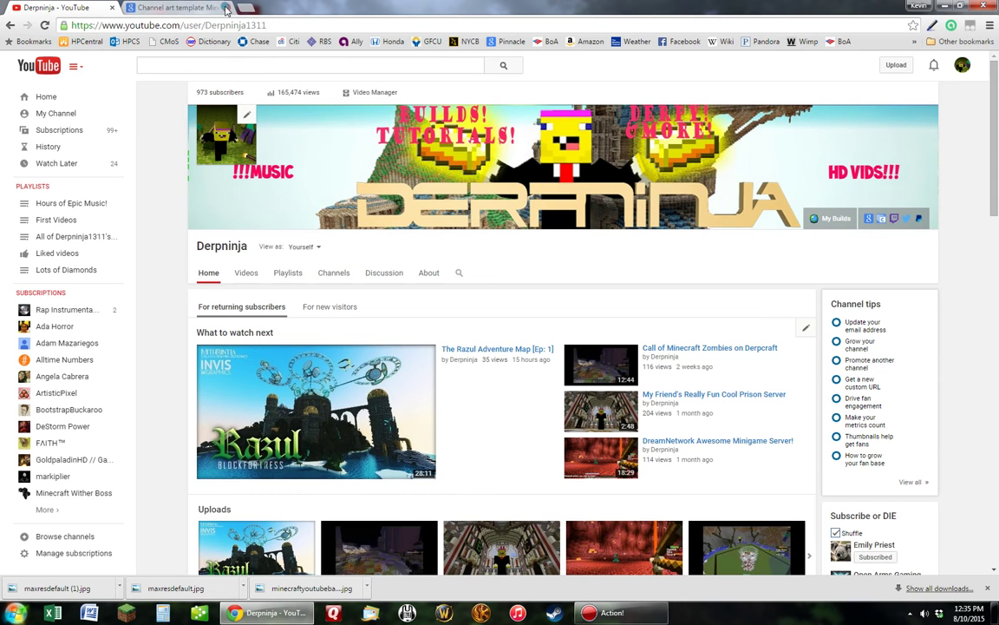
click(225, 7)
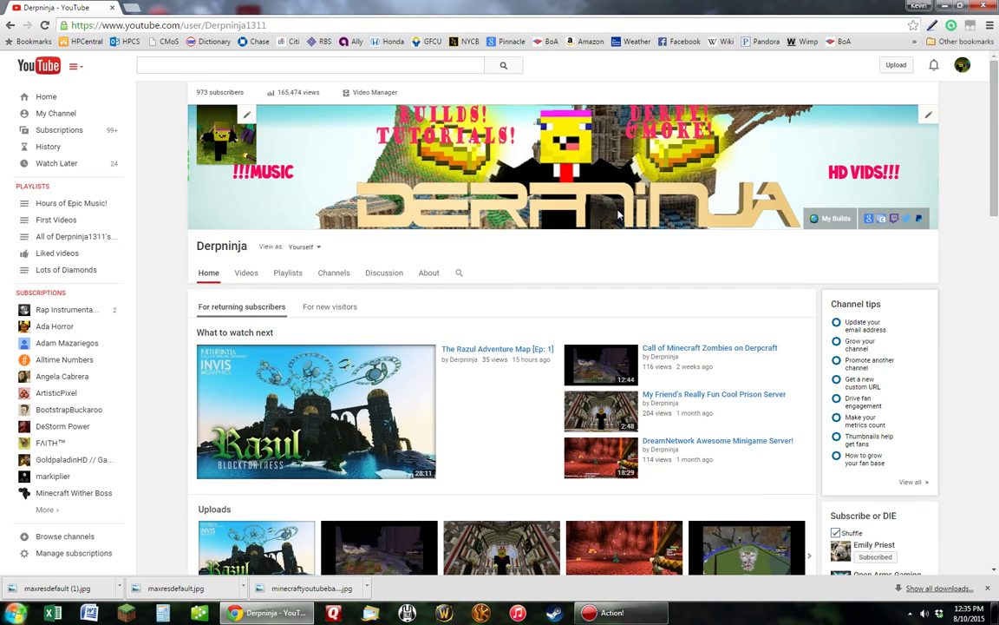
scroll(789, 226, down, 3)
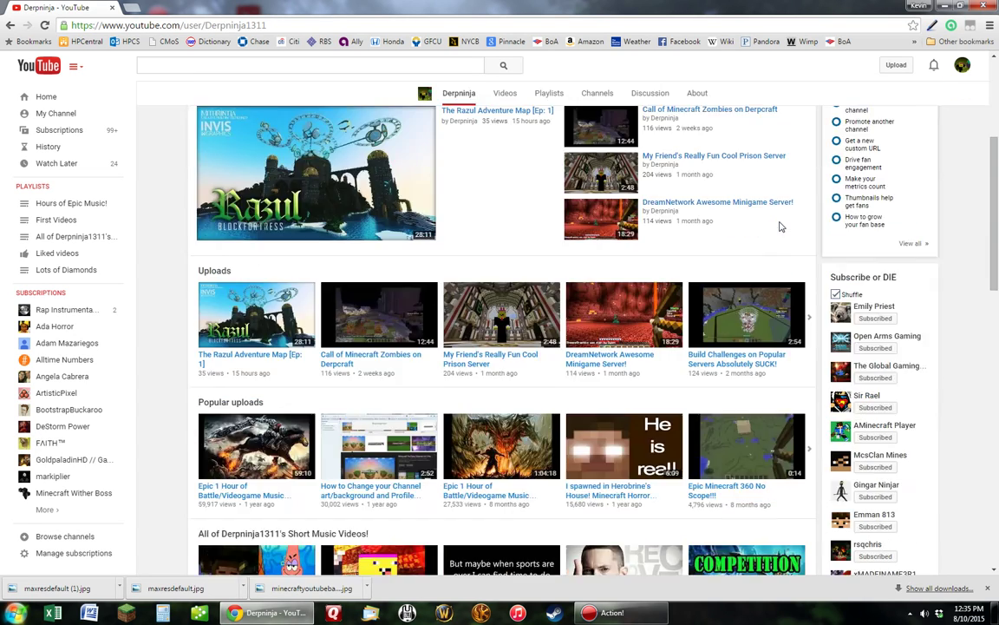
scroll(783, 230, up, 3)
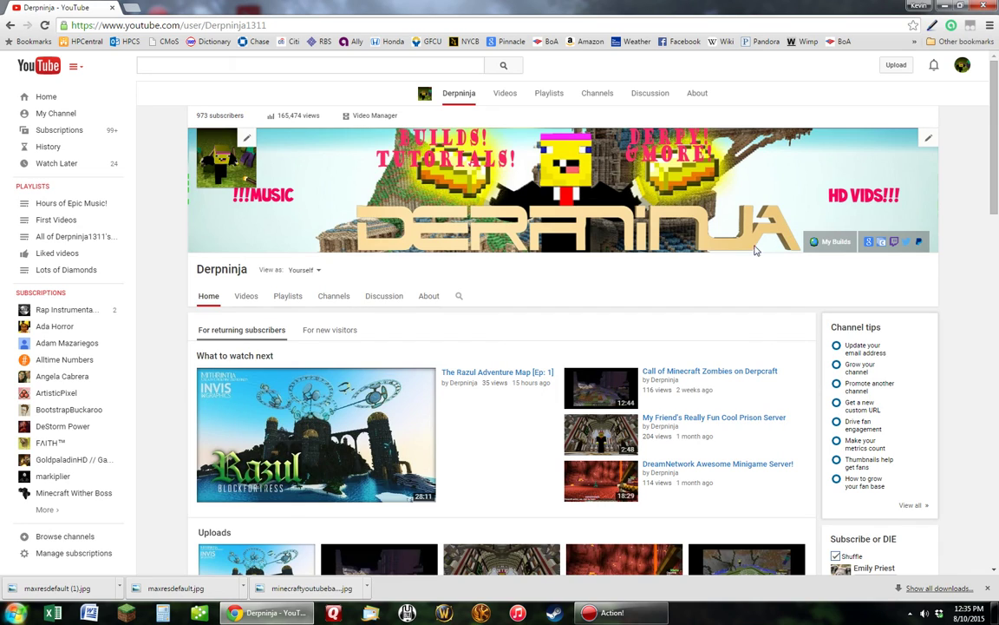